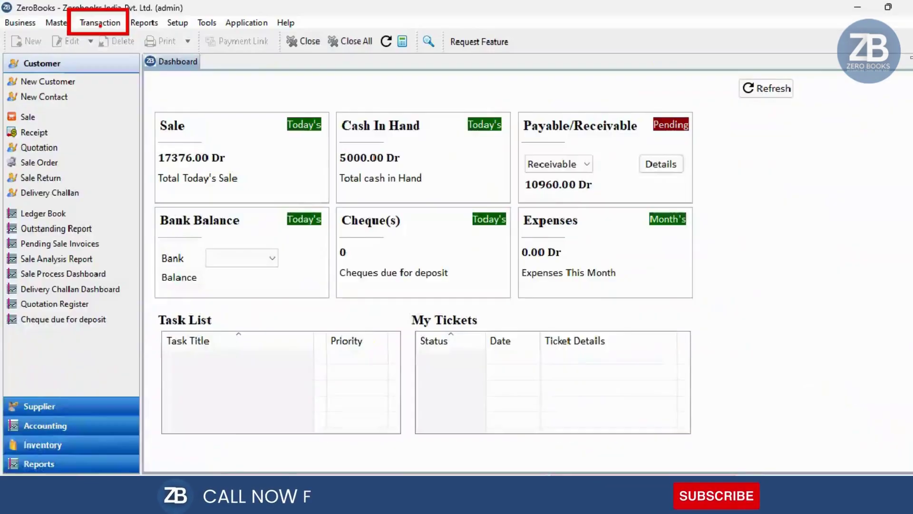
pyautogui.click(95, 22)
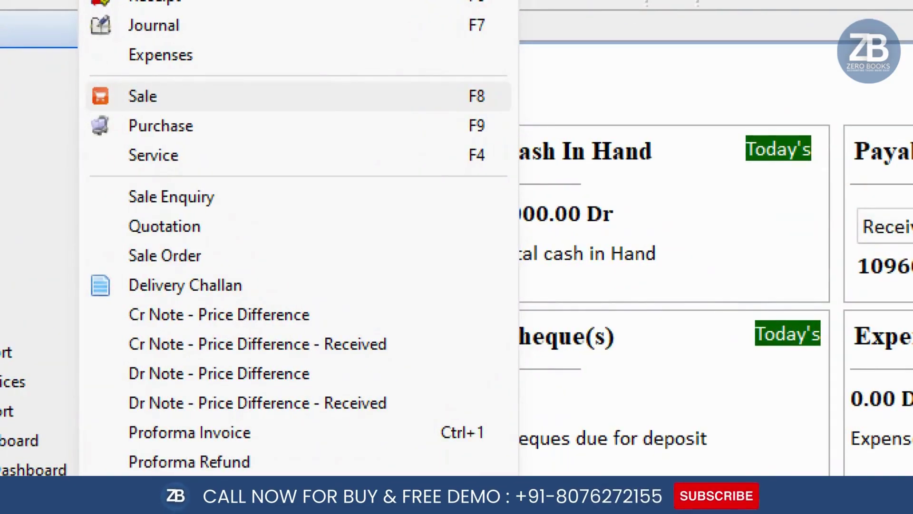
pyautogui.click(143, 96)
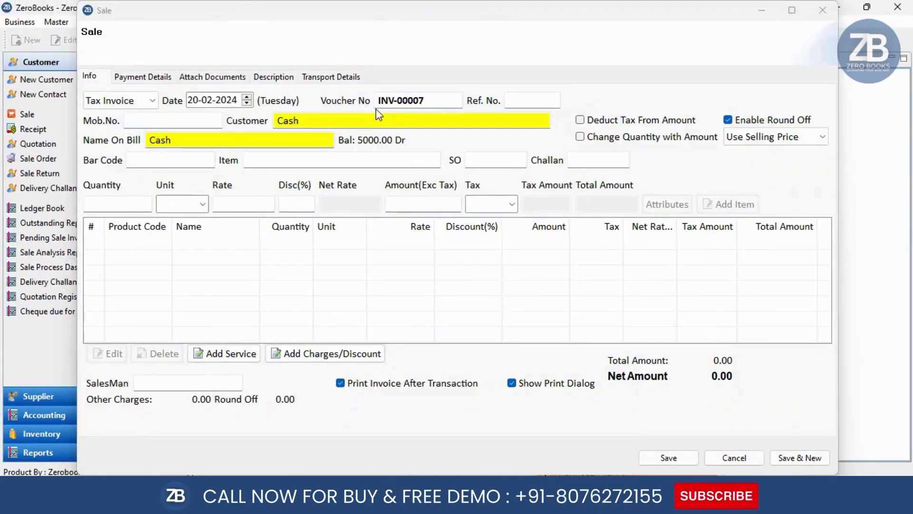
pyautogui.click(822, 10)
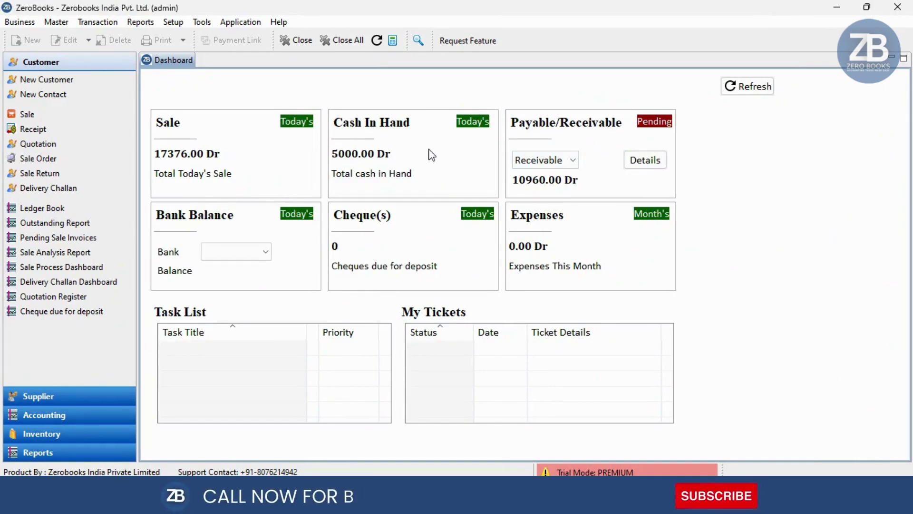
# Step: Open a new sale voucher and start creating a new ledger for its customer
pyautogui.press('F8')
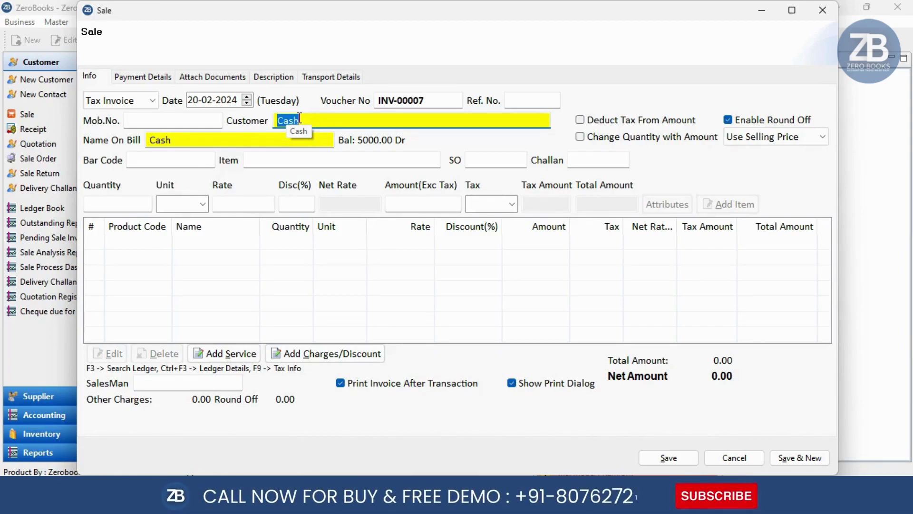
pyautogui.write('rajkum')
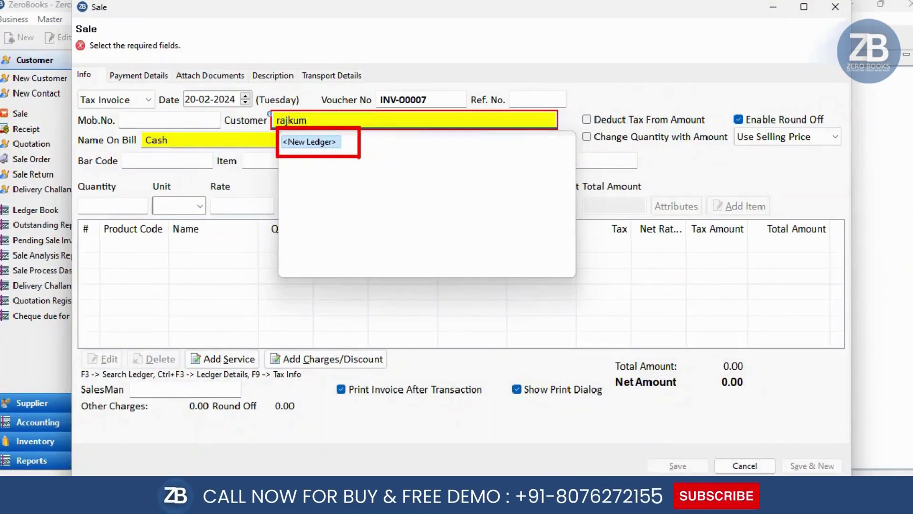
pyautogui.click(355, 143)
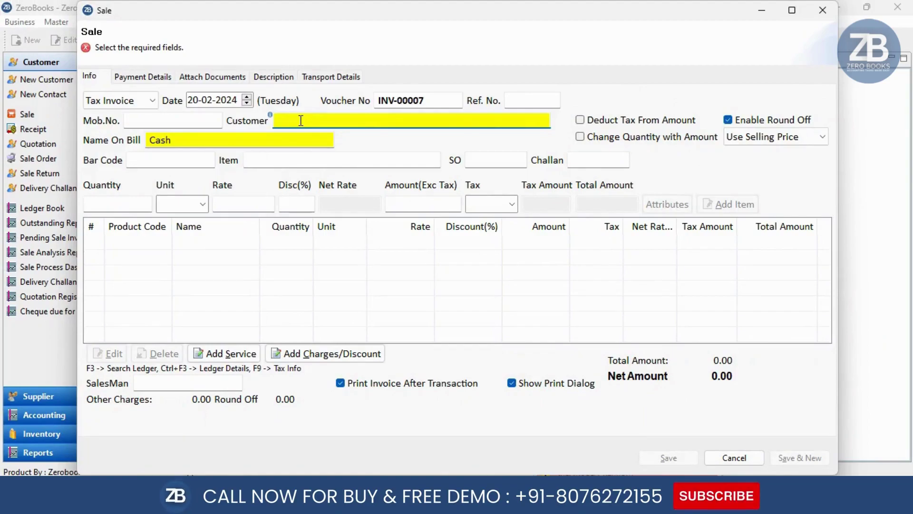
pyautogui.write('ra')
pyautogui.click(312, 143)
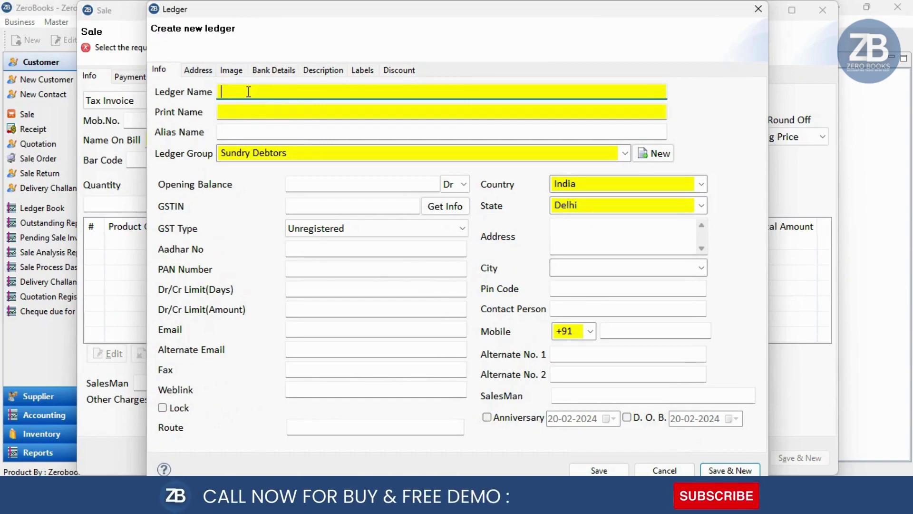
# Step: Name the new customer ledger Rajkumar Enterprises, leave its remaining fields at their defaults, and save it
pyautogui.write('Rajkumar Enterprises')
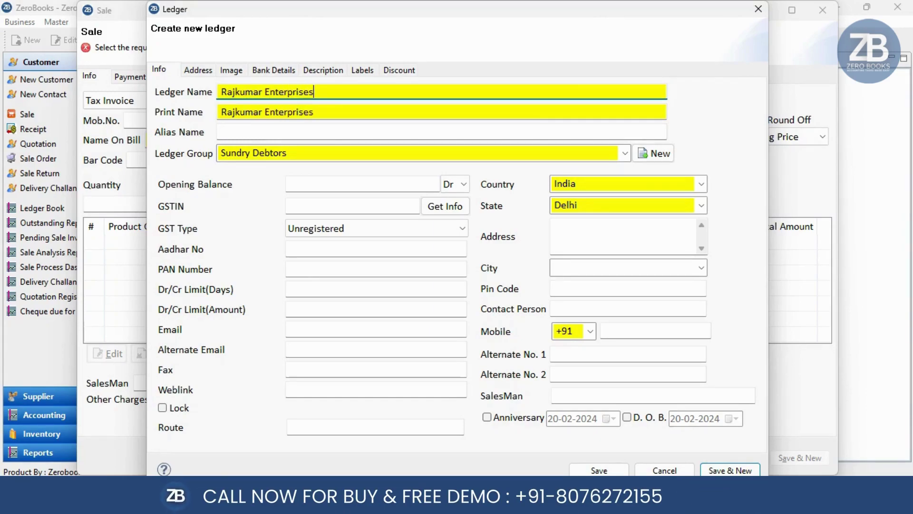
pyautogui.press('Tab')
pyautogui.press('Tab')
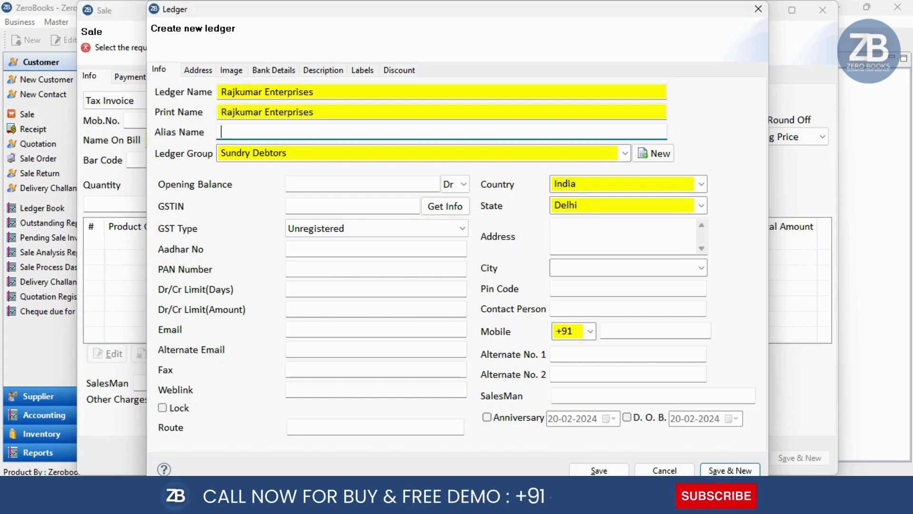
pyautogui.press('Tab')
pyautogui.press('Tab')
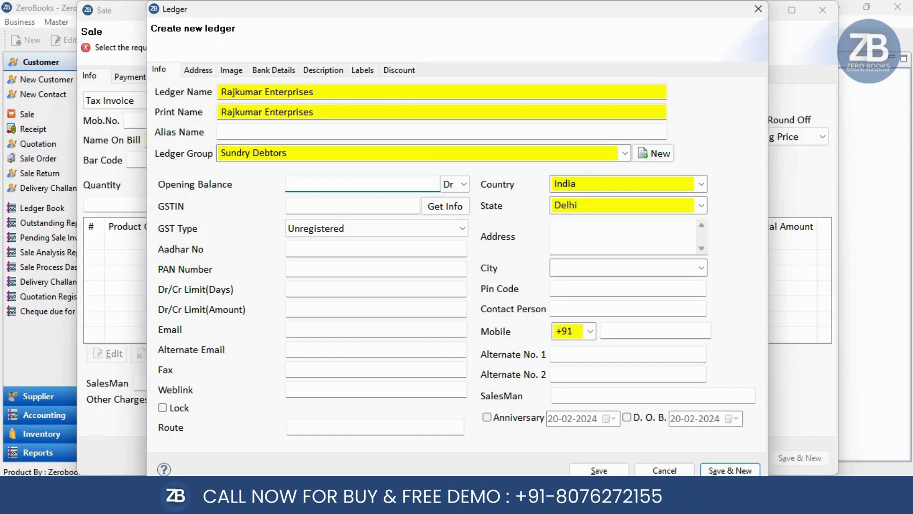
pyautogui.press('Tab')
pyautogui.press('Tab')
pyautogui.press('Tab')
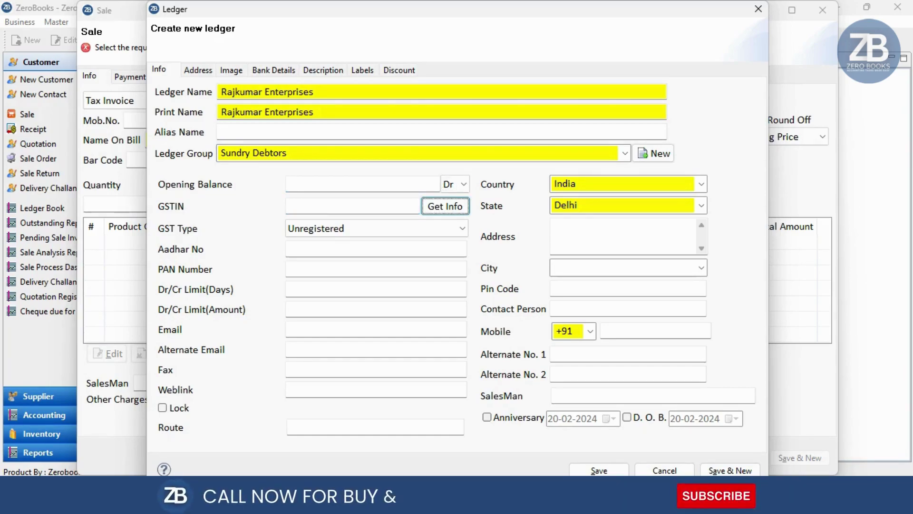
pyautogui.click(322, 204)
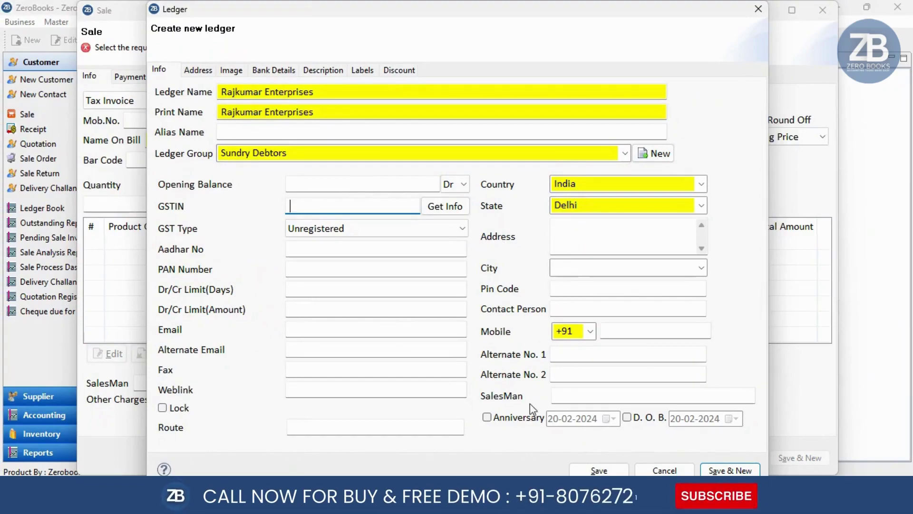
pyautogui.click(601, 470)
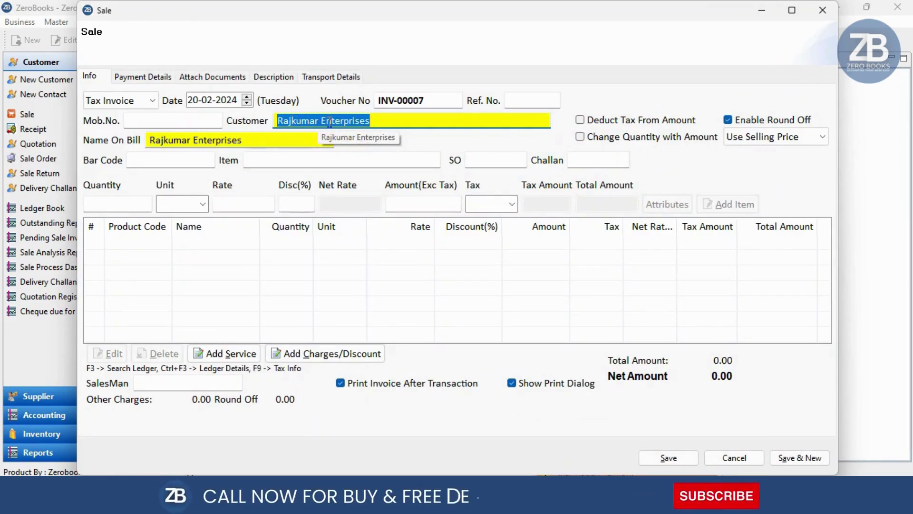
# Step: Accept the customer and the name on the bill, and start creating a new item for the sale
pyautogui.press('Return')
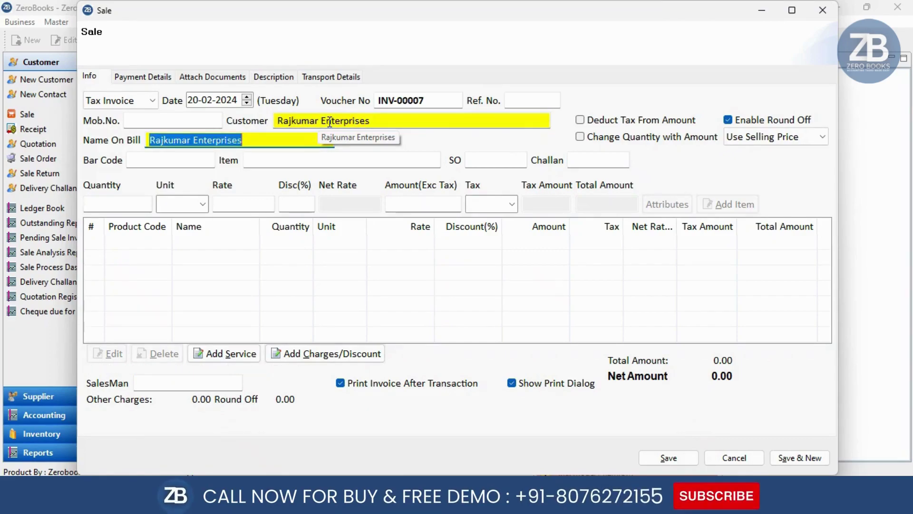
pyautogui.press('Return')
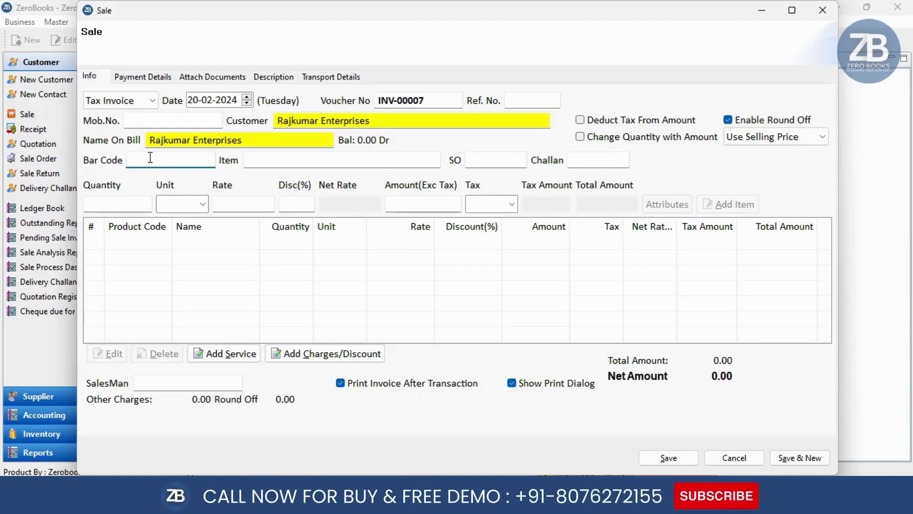
pyautogui.click(285, 160)
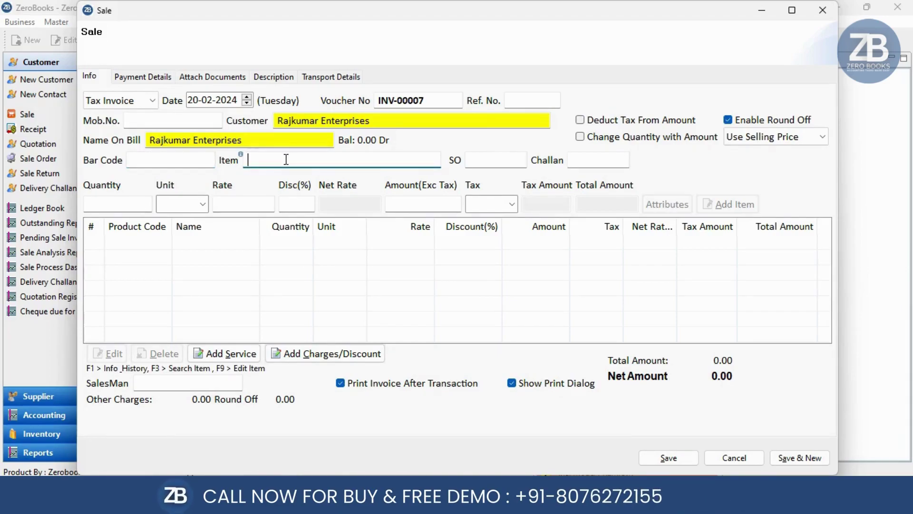
pyautogui.write('ra')
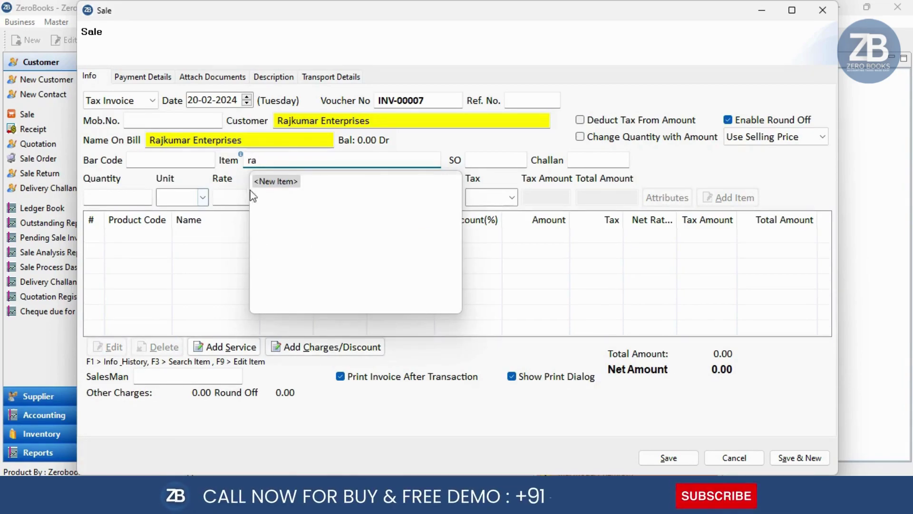
pyautogui.click(275, 182)
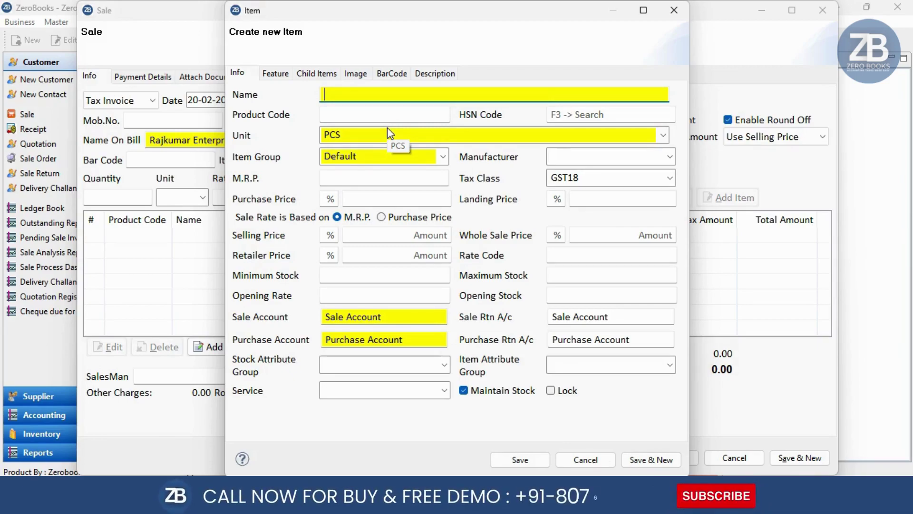
# Step: Name the new item Parle G 5mrp and enter 9898 as its HSN code
pyautogui.write('Parle G')
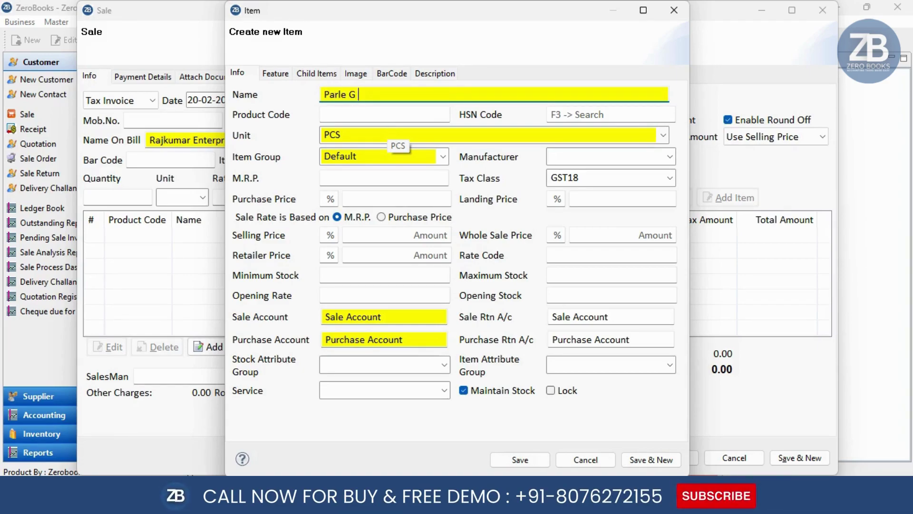
pyautogui.write(' 5mrp')
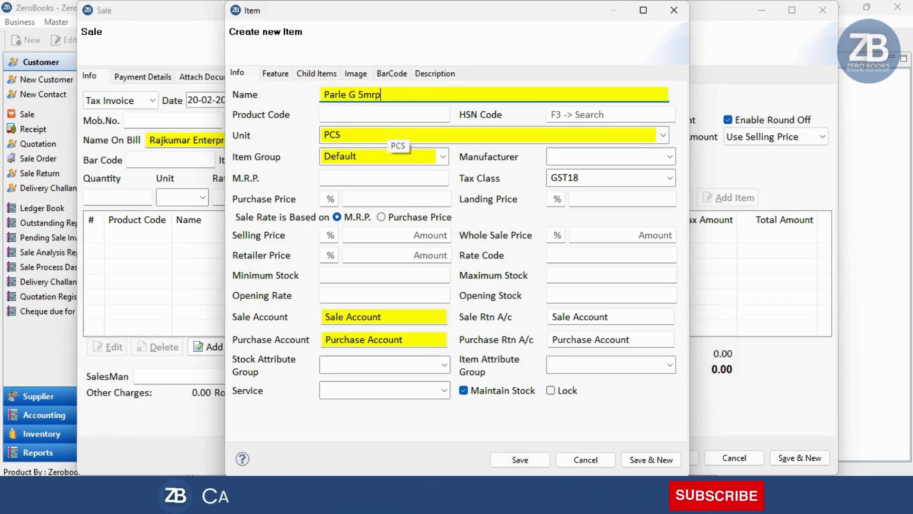
pyautogui.press('Tab')
pyautogui.press('Tab')
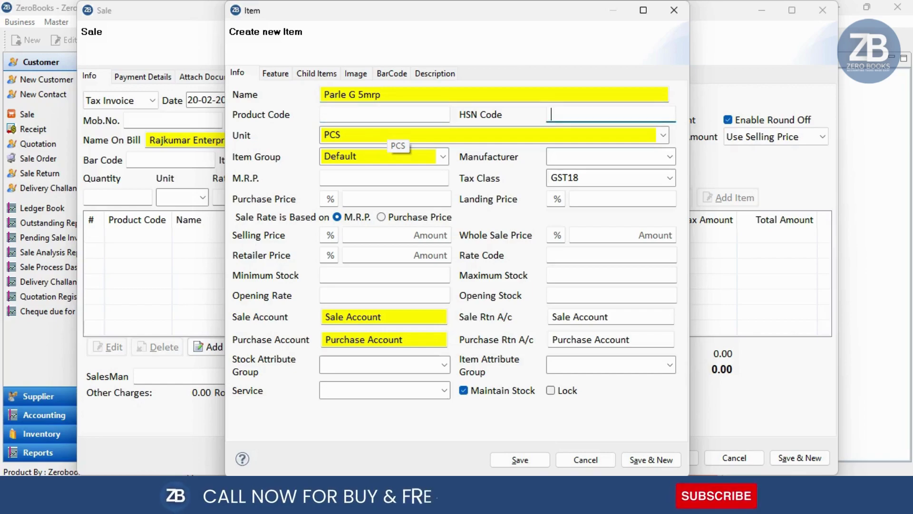
pyautogui.write('9898')
# Step: Set the item's M.R.P. to 5 and its purchase price amount to 3
pyautogui.press('Tab')
pyautogui.press('Tab')
pyautogui.press('Tab')
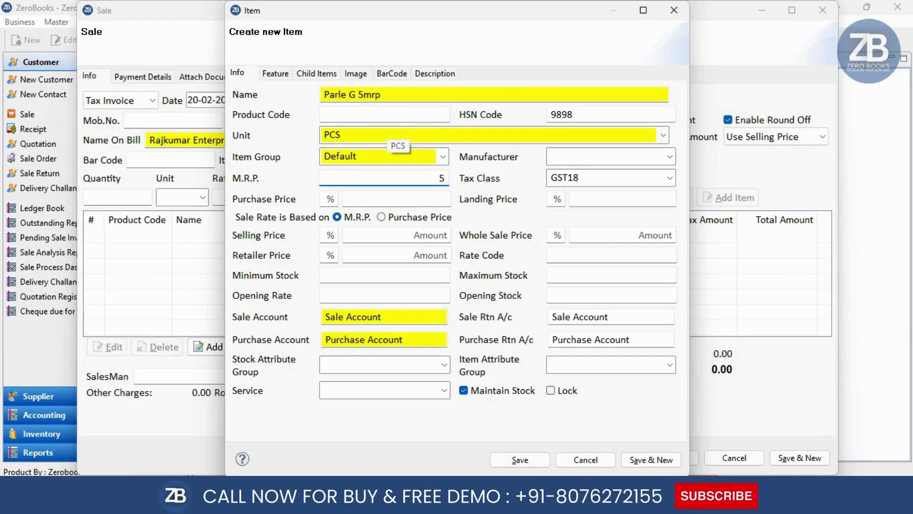
pyautogui.press('Tab')
pyautogui.press('Tab')
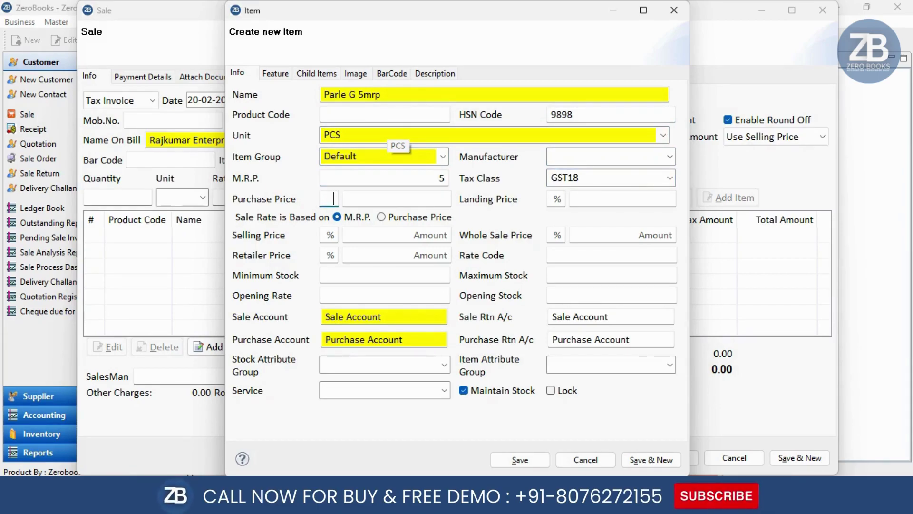
pyautogui.press('Tab')
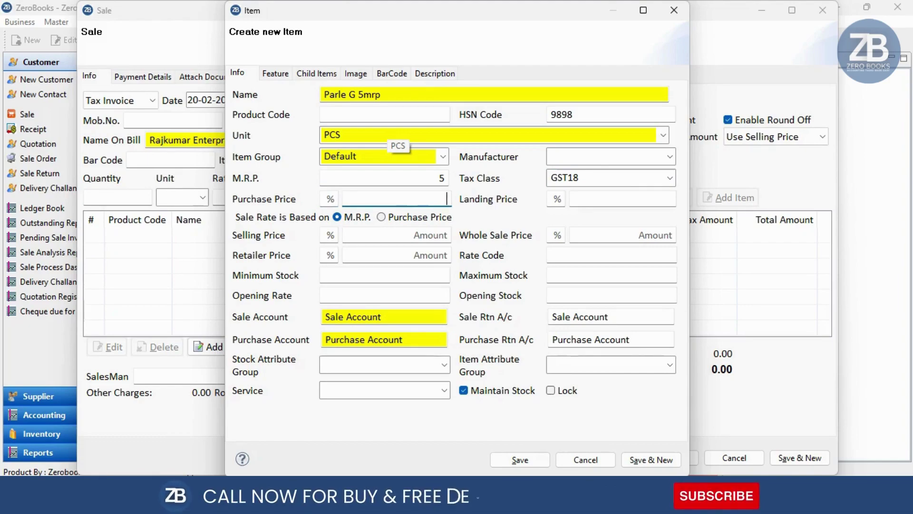
pyautogui.click(331, 197)
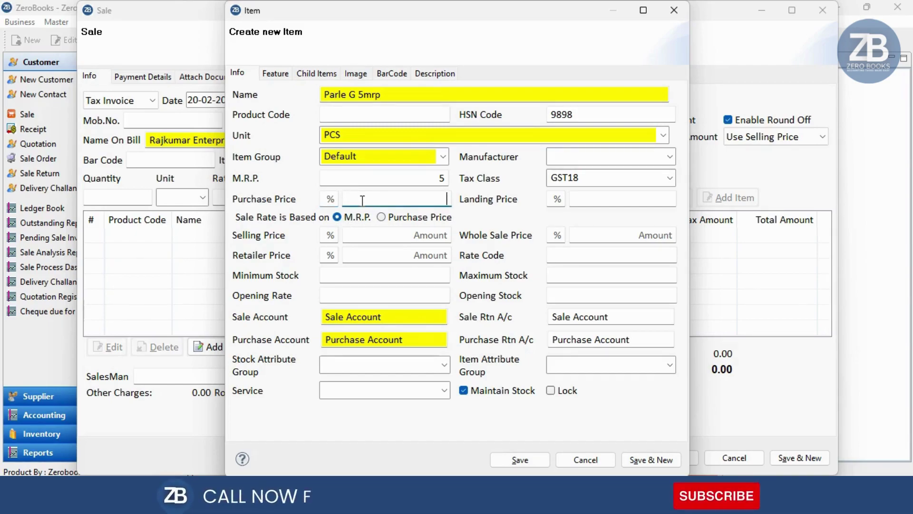
pyautogui.write('3')
# Step: Set the item's selling price amount to 4.5 and save the item
pyautogui.press('Tab')
pyautogui.press('Tab')
pyautogui.press('Tab')
pyautogui.press('Tab')
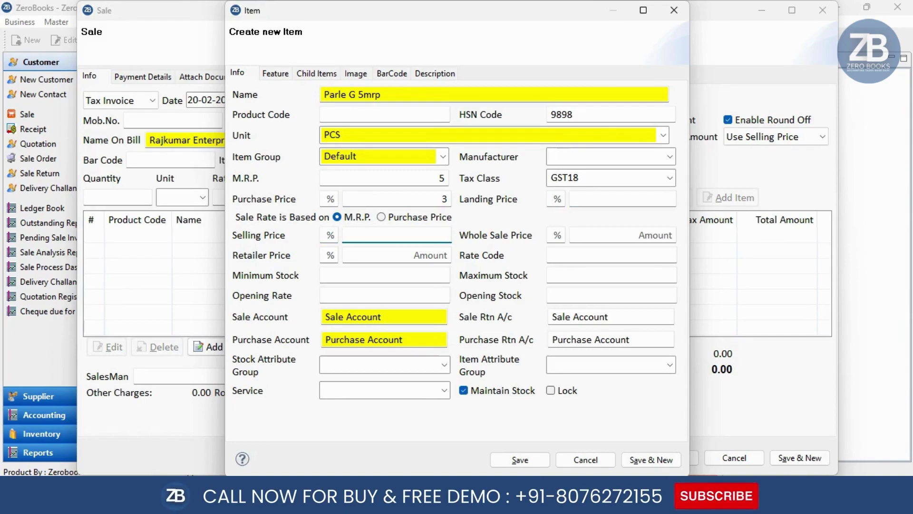
pyautogui.press('Tab')
pyautogui.press('Tab')
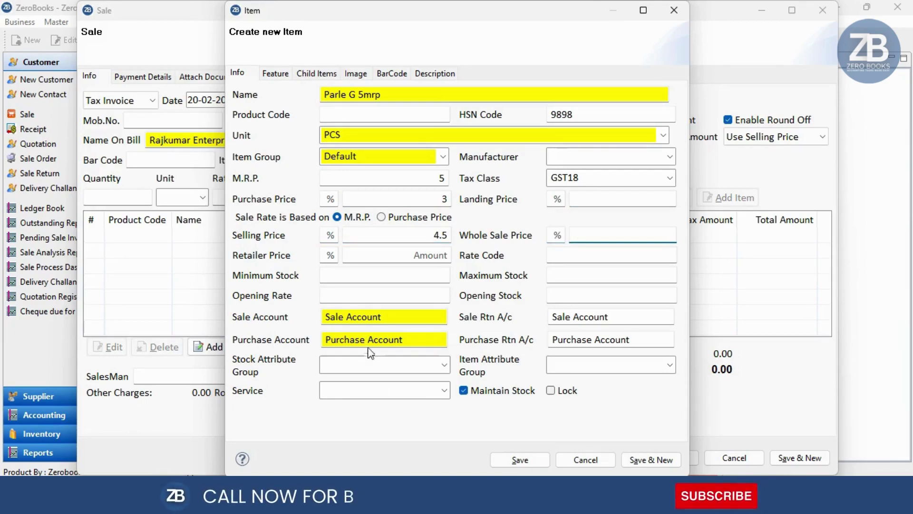
pyautogui.click(520, 459)
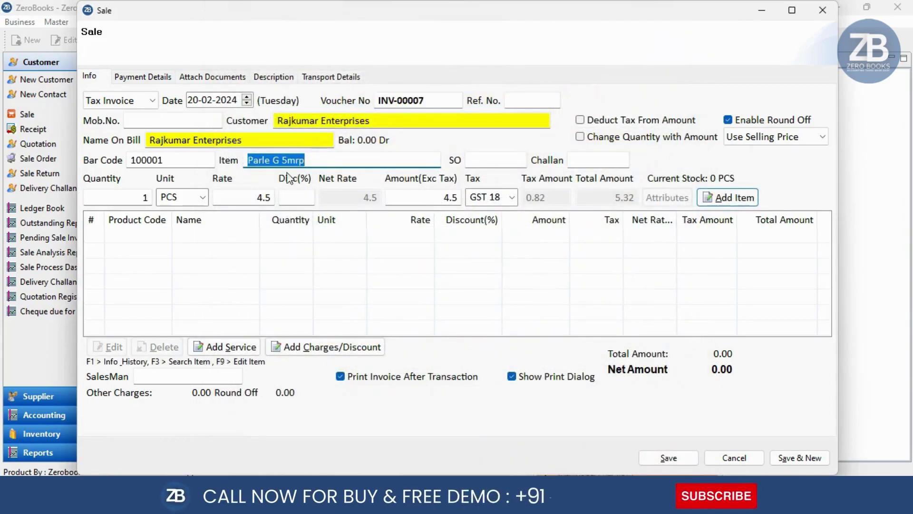
# Step: Set the Parle G 5mrp sale line to a quantity of 5 PCS with a 5% discount
pyautogui.press('Tab')
pyautogui.press('Tab')
pyautogui.press('Tab')
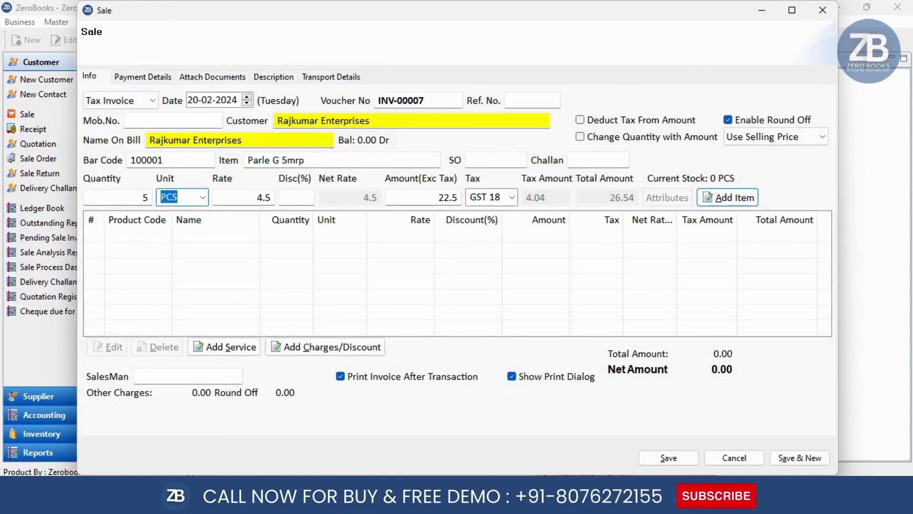
pyautogui.click(242, 198)
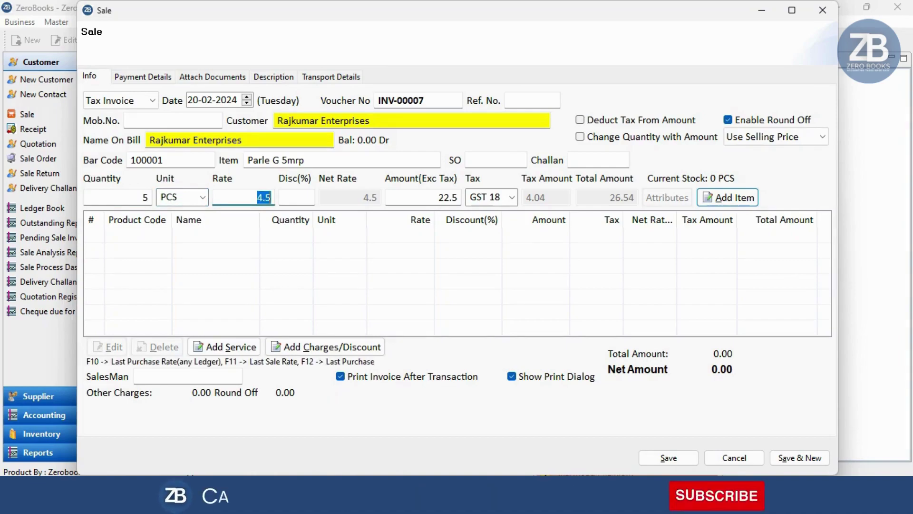
pyautogui.click(297, 198)
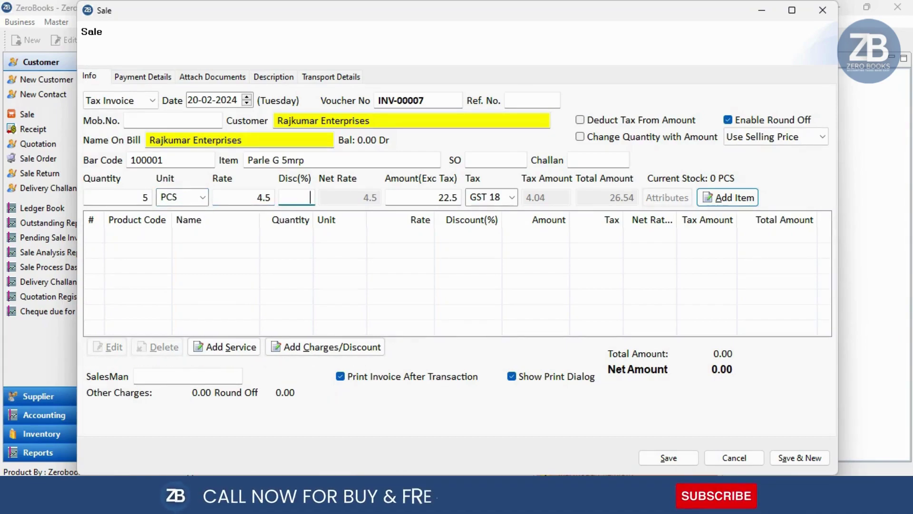
pyautogui.write('5')
pyautogui.press('Tab')
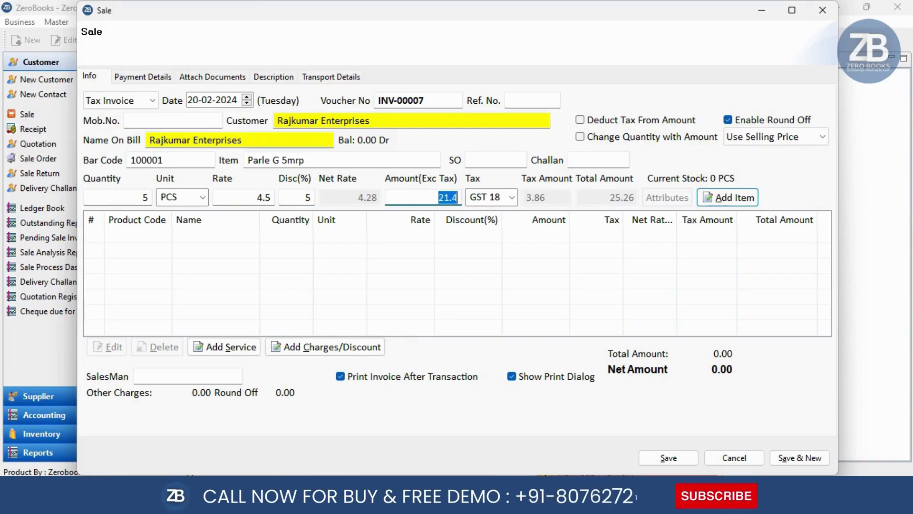
# Step: Add the Parle G 5mrp line to the invoice and agree to continue with a price above the MRP
pyautogui.press('Tab')
pyautogui.press('Tab')
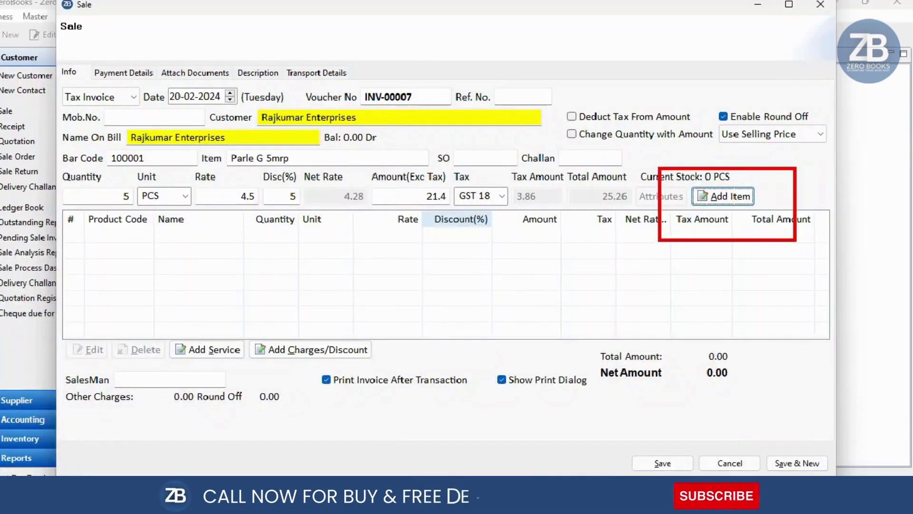
pyautogui.press('Return')
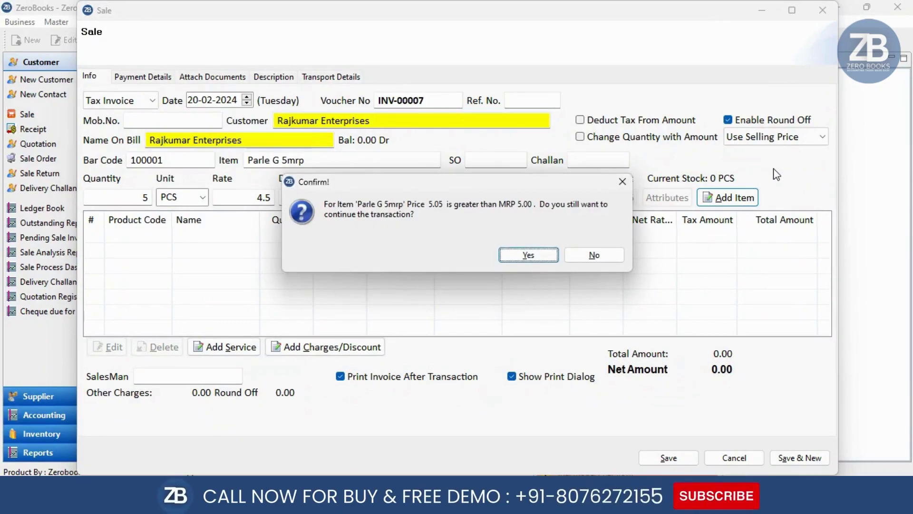
pyautogui.press('Return')
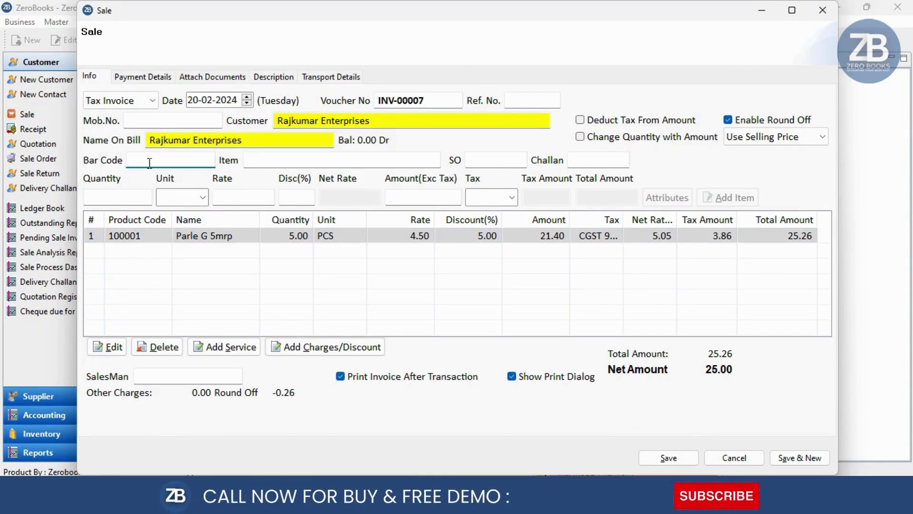
# Step: Review the sale's payment, attached documents, description, delivery address and transport details, and return to the main invoice information
pyautogui.click(258, 161)
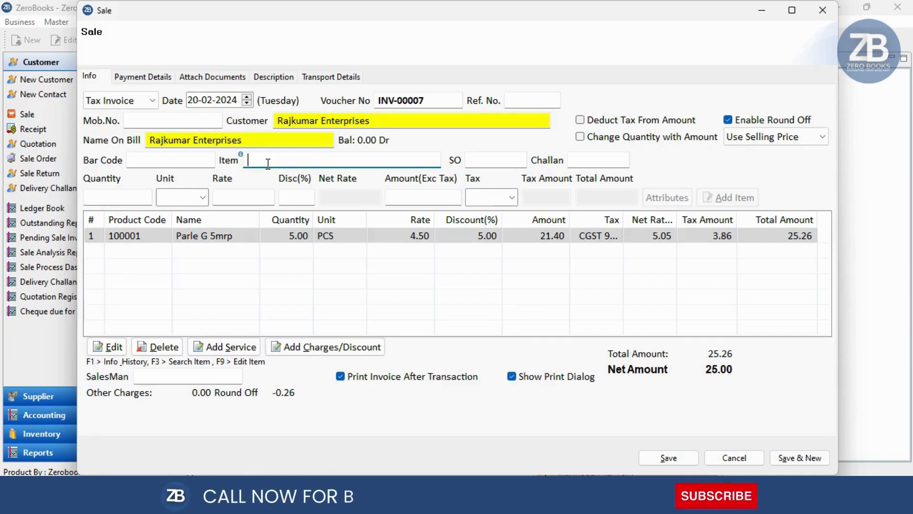
pyautogui.click(144, 79)
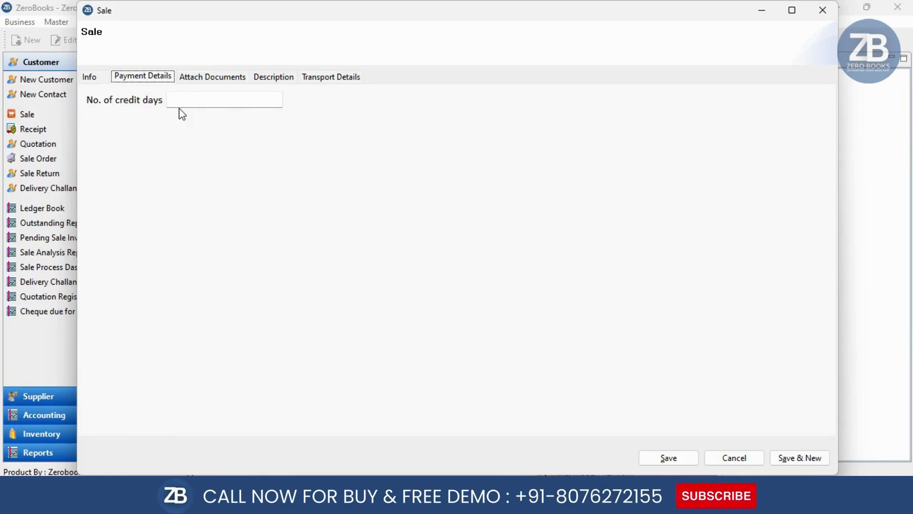
pyautogui.click(210, 85)
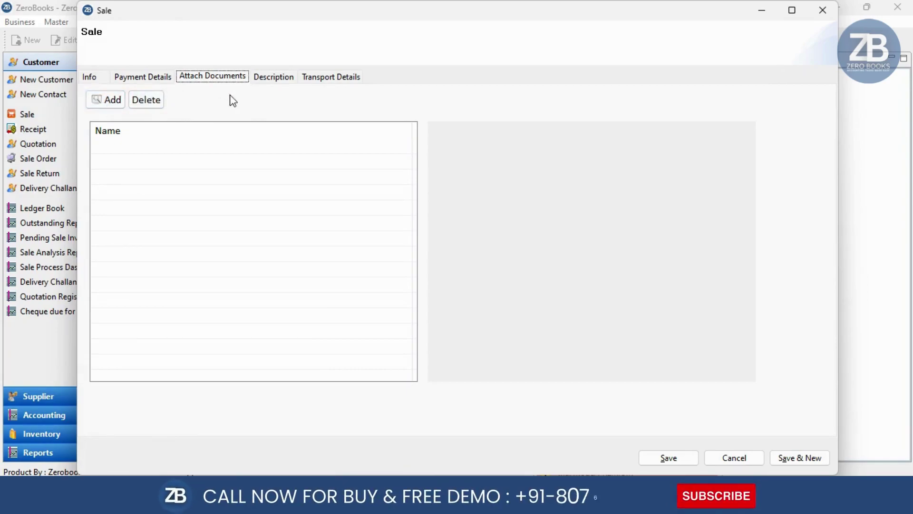
pyautogui.click(276, 81)
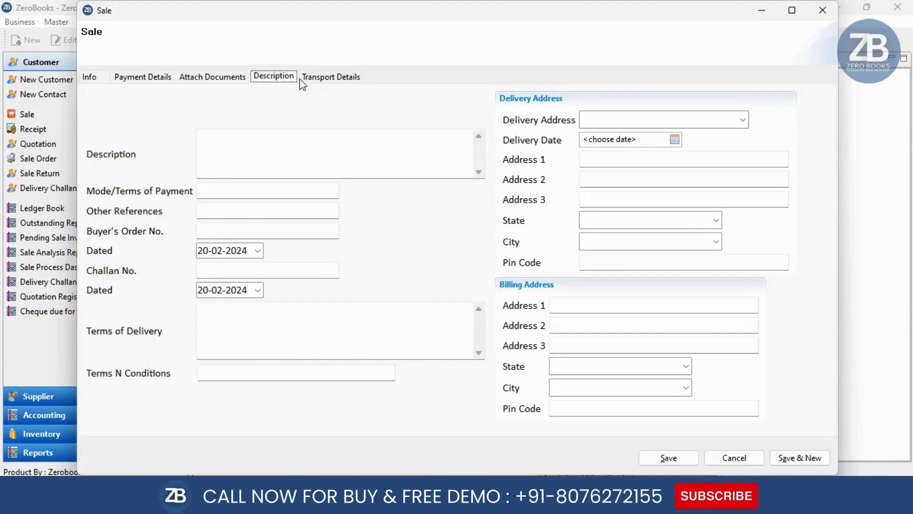
pyautogui.click(318, 79)
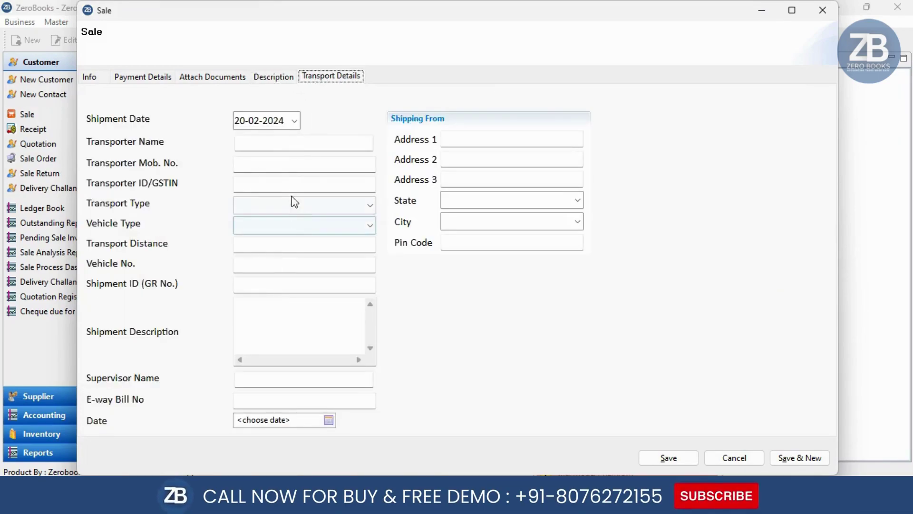
pyautogui.click(293, 146)
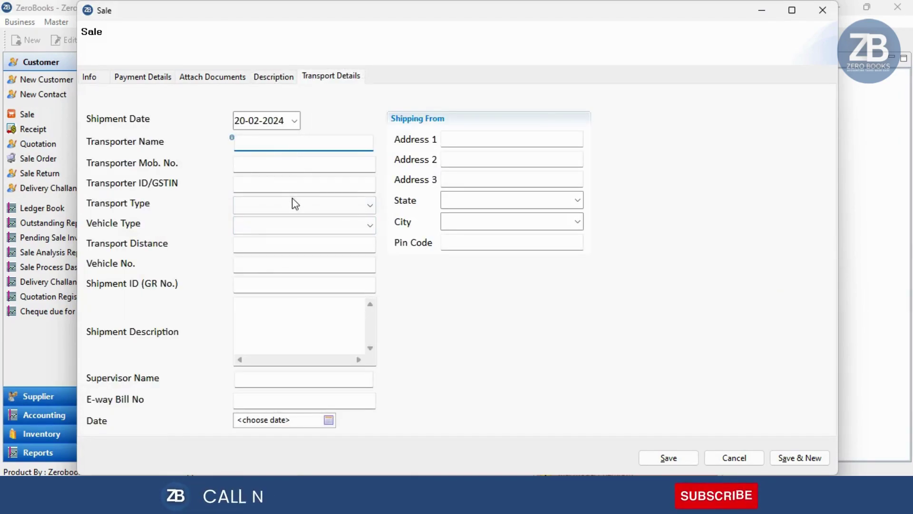
pyautogui.click(291, 205)
pyautogui.click(254, 307)
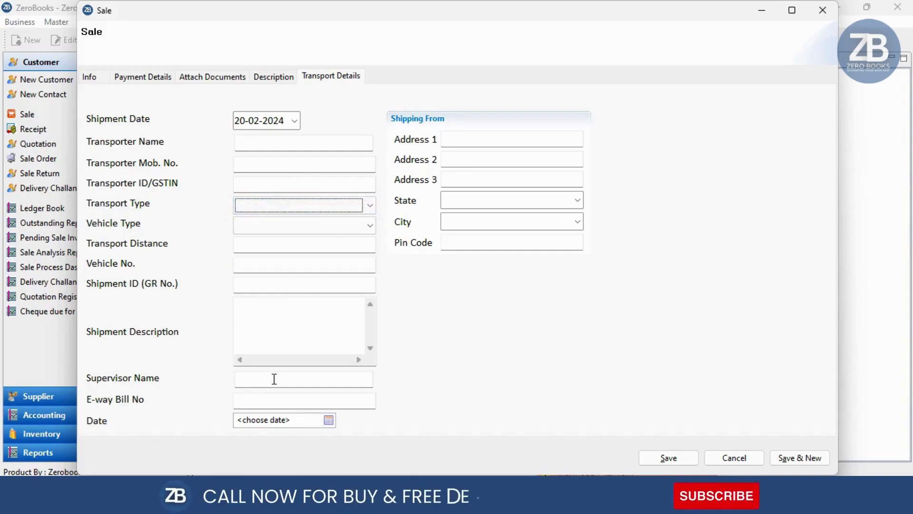
pyautogui.click(272, 76)
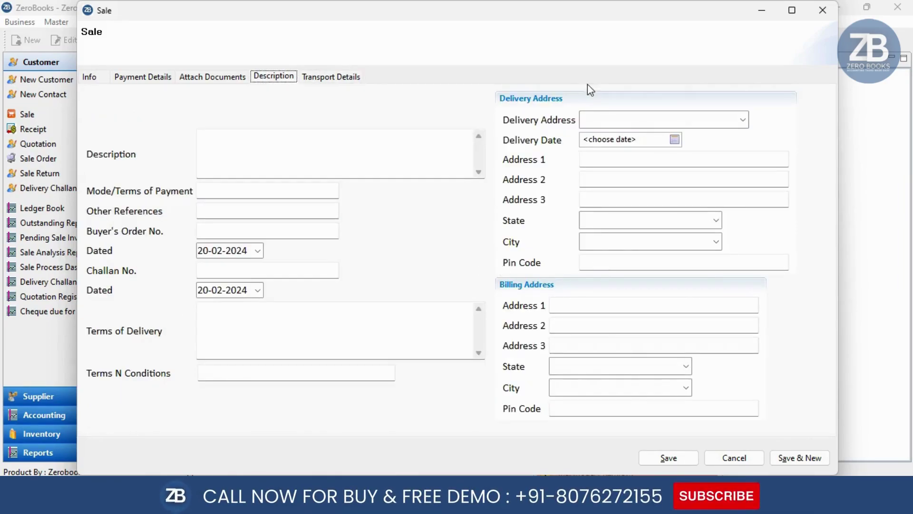
pyautogui.click(609, 118)
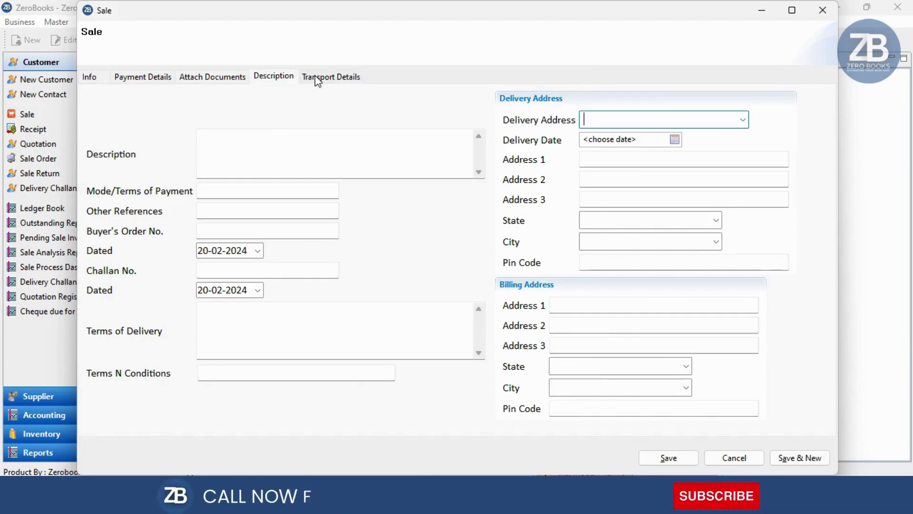
pyautogui.click(100, 80)
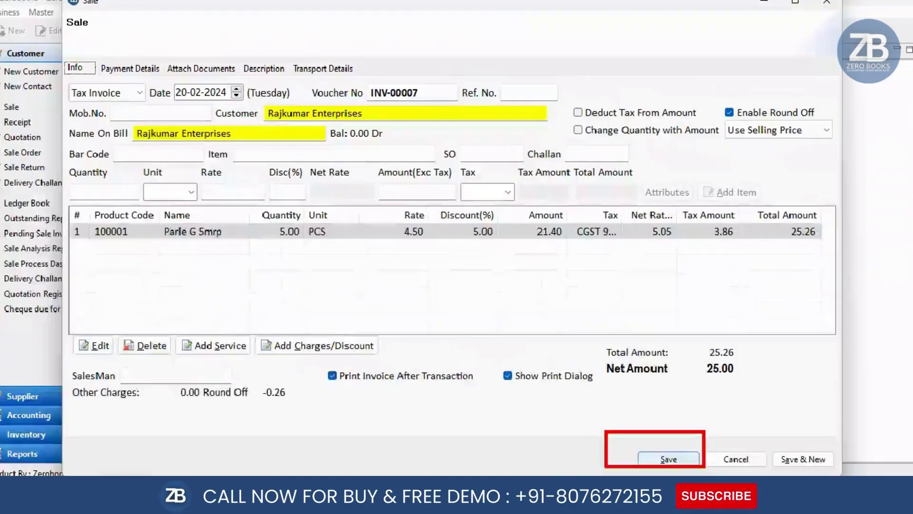
# Step: Save the invoice, leaving the Cash and Paytm amounts empty in the payment details
pyautogui.click(670, 459)
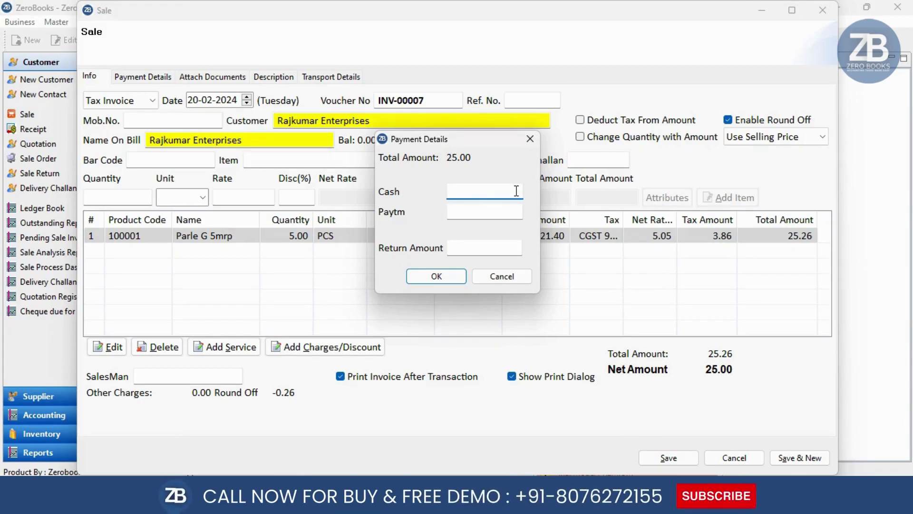
pyautogui.click(501, 210)
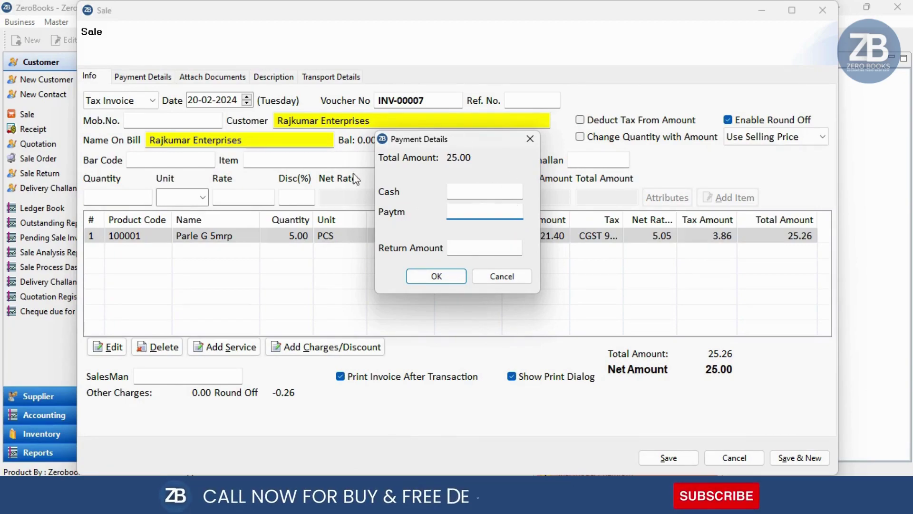
pyautogui.click(437, 276)
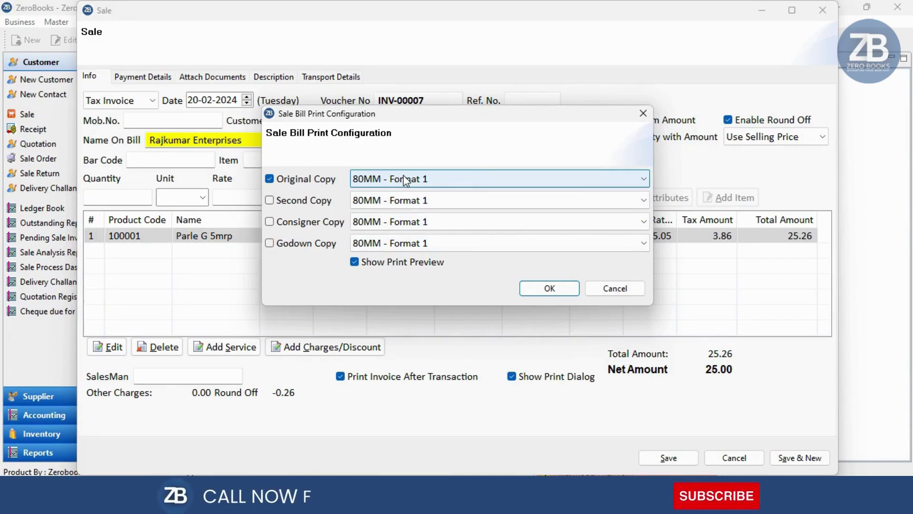
# Step: Browse the bill print formats, choose 80MM - Format 1 for the original copy and generate the print preview
pyautogui.click(403, 179)
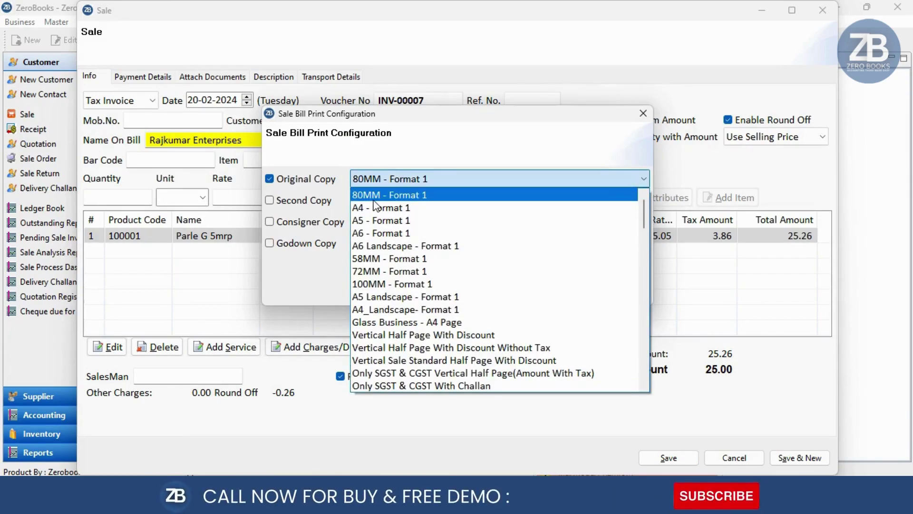
pyautogui.click(373, 179)
pyautogui.click(374, 179)
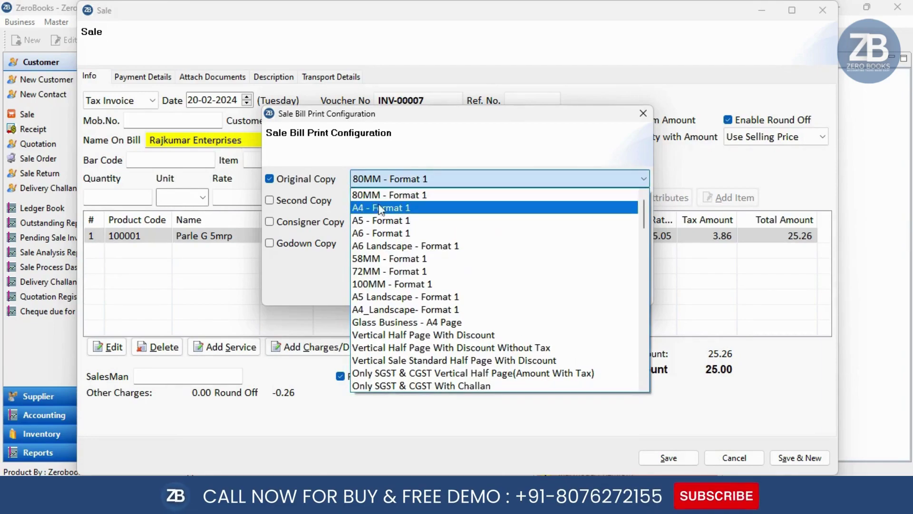
pyautogui.click(388, 194)
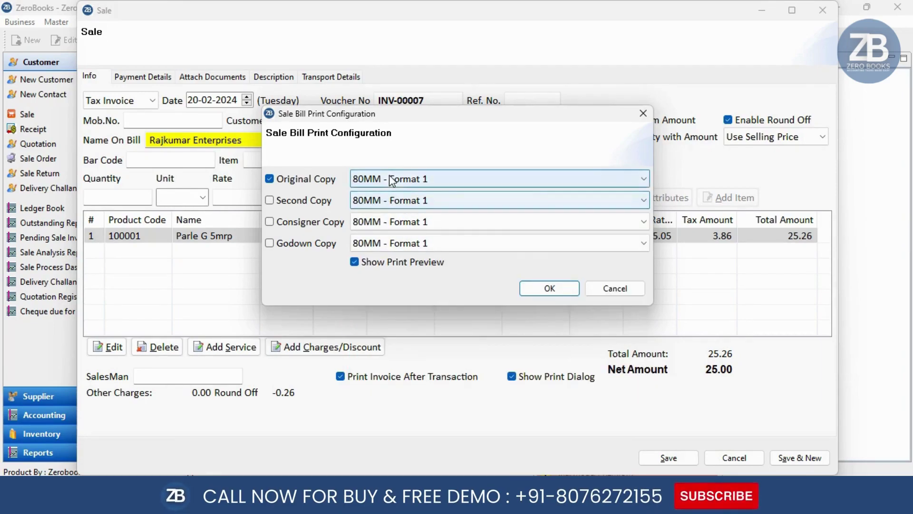
pyautogui.click(388, 179)
pyautogui.moveTo(647, 207); pyautogui.dragTo(639, 362)
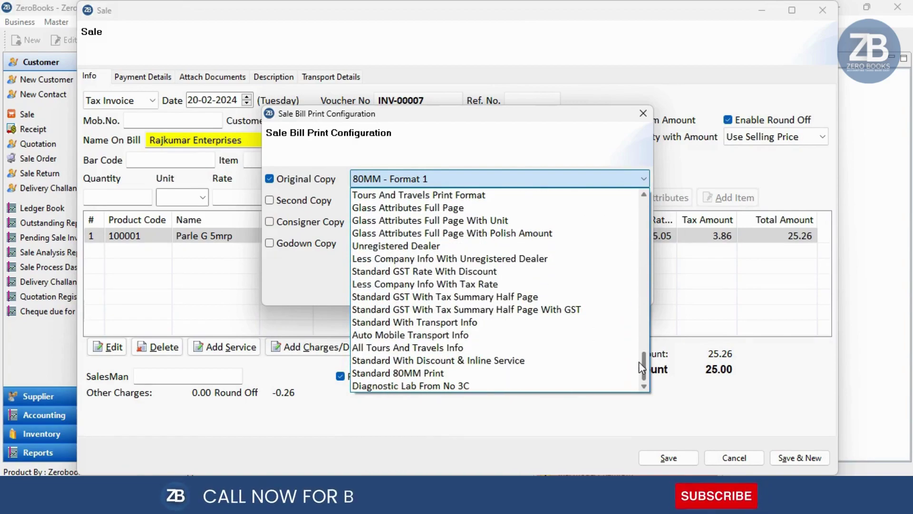
pyautogui.moveTo(643, 377); pyautogui.dragTo(647, 232)
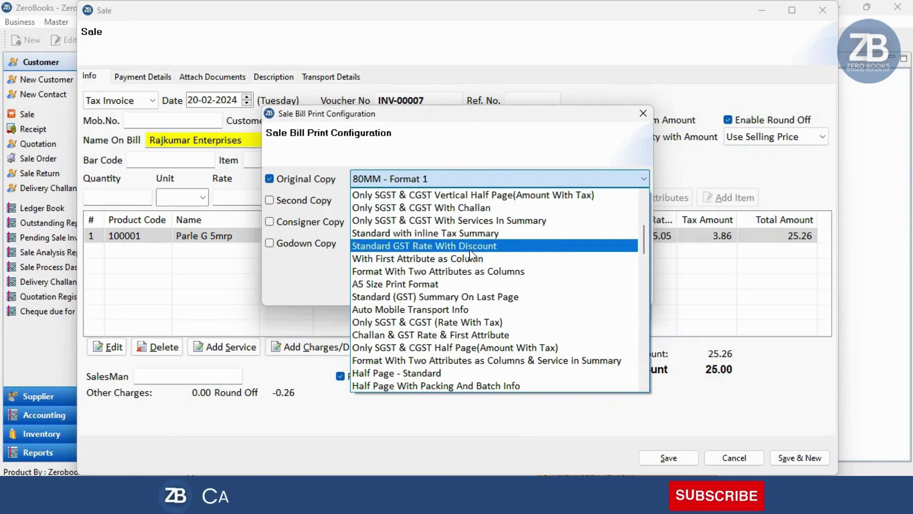
pyautogui.moveTo(644, 240); pyautogui.dragTo(632, 183)
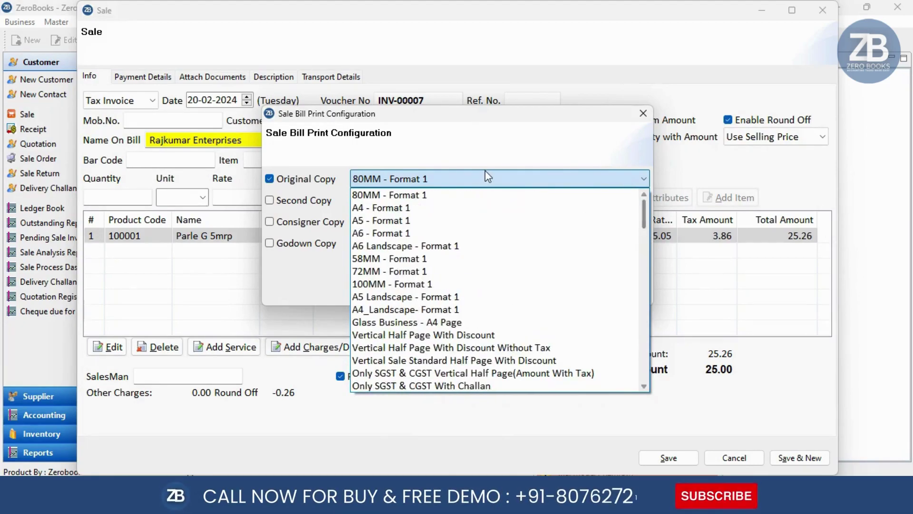
pyautogui.click(408, 199)
pyautogui.click(551, 288)
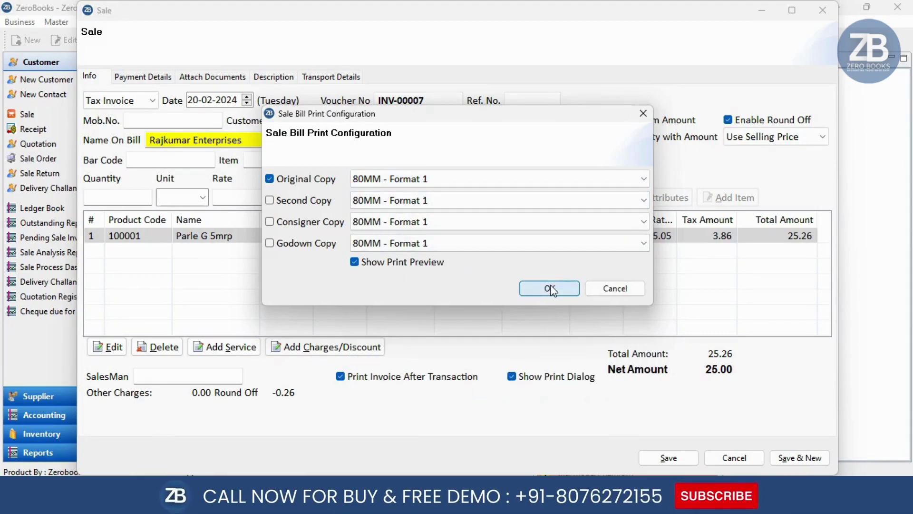
# Step: Look through the bill preview and close it without printing
pyautogui.scroll(-10, 414, 190)
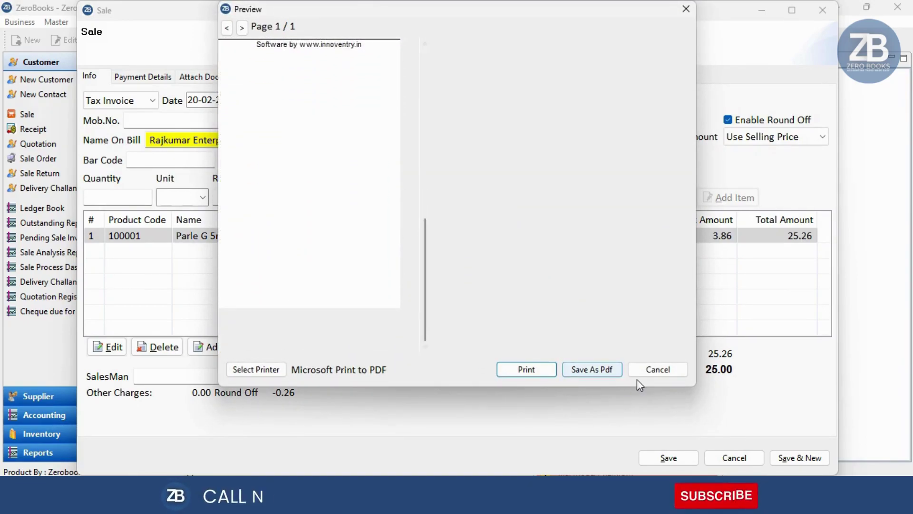
pyautogui.click(652, 376)
pyautogui.press('Escape')
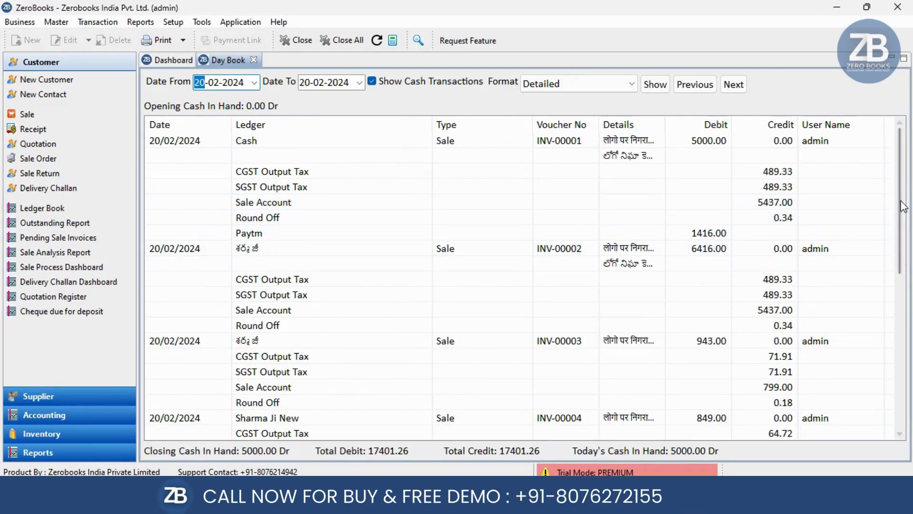
# Step: Find the Rajkumar Enterprises sale at the end of the Day Book and open it for editing
pyautogui.scroll(-7, 900, 191)
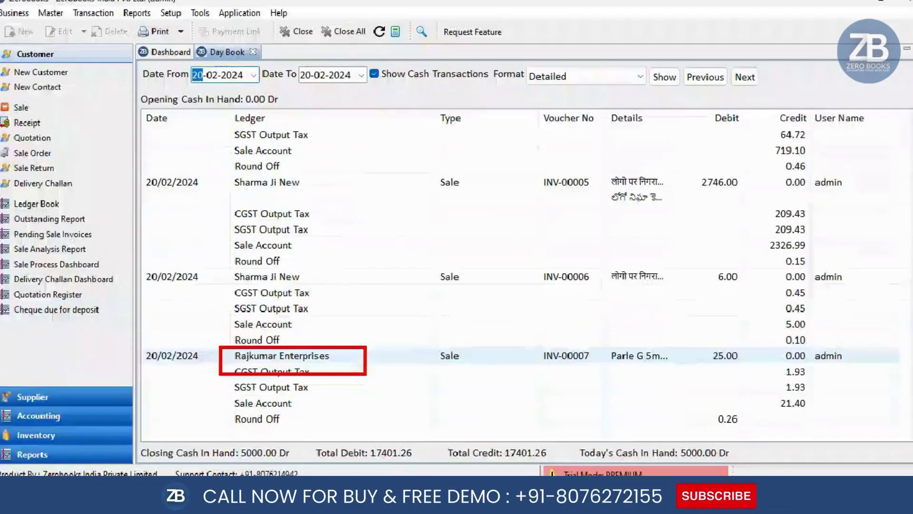
pyautogui.click(287, 357)
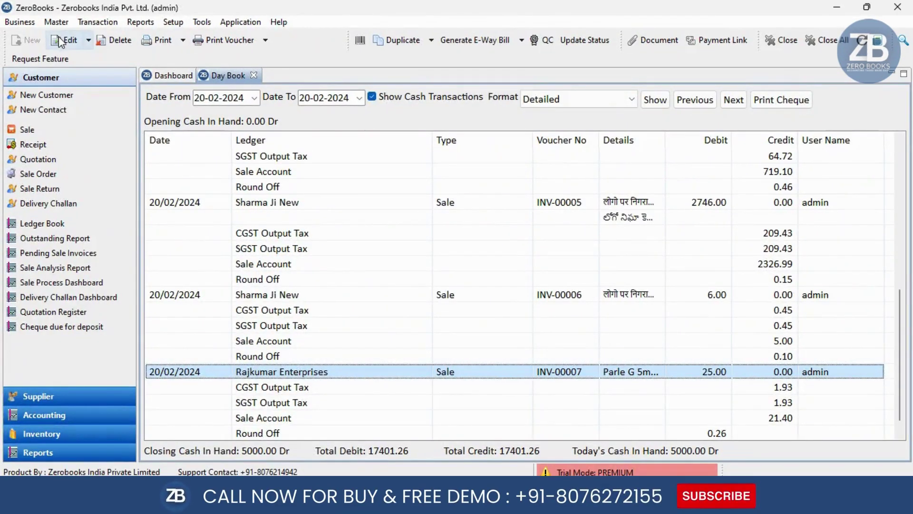
pyautogui.click(62, 42)
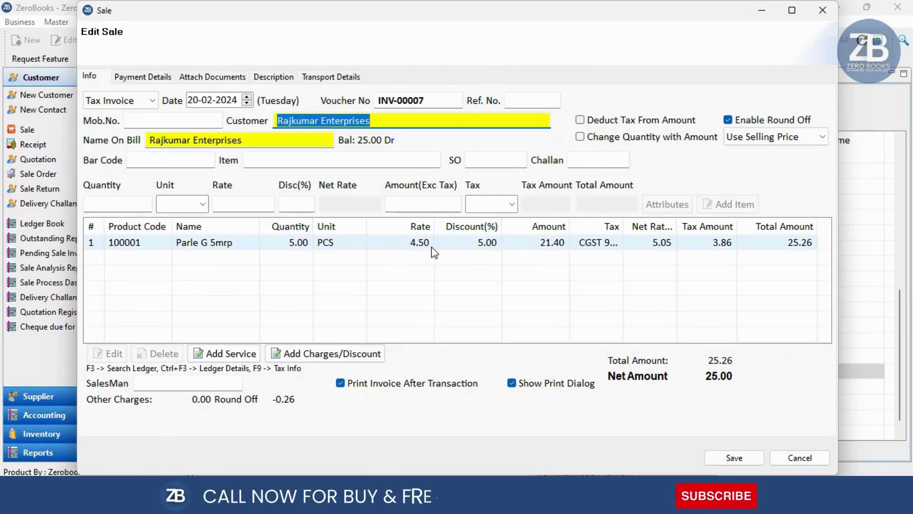
# Step: Check the item line and customer fields of the sale and save it to bring up the payment details
pyautogui.click(415, 246)
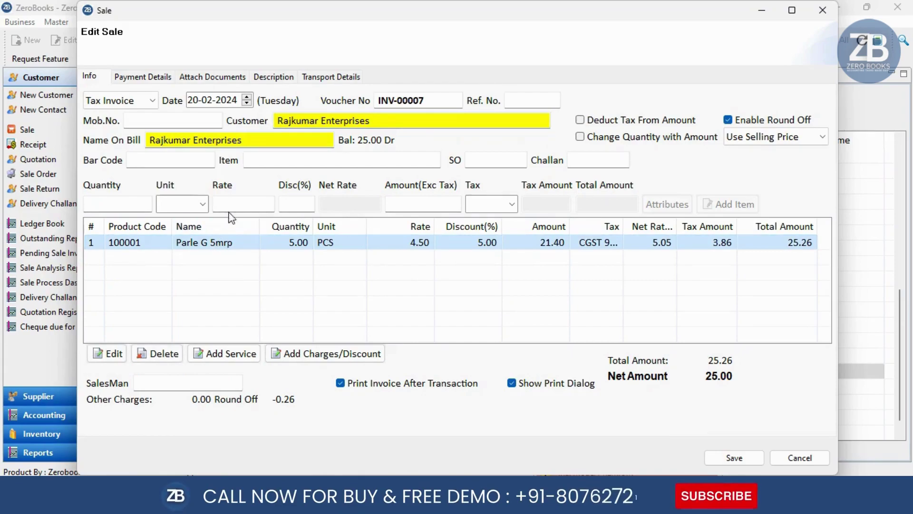
pyautogui.click(249, 140)
pyautogui.click(354, 122)
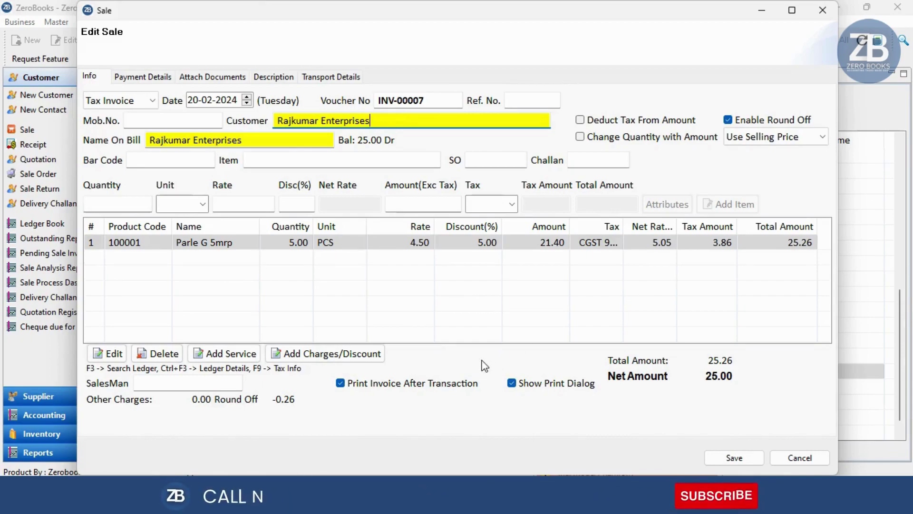
pyautogui.click(745, 459)
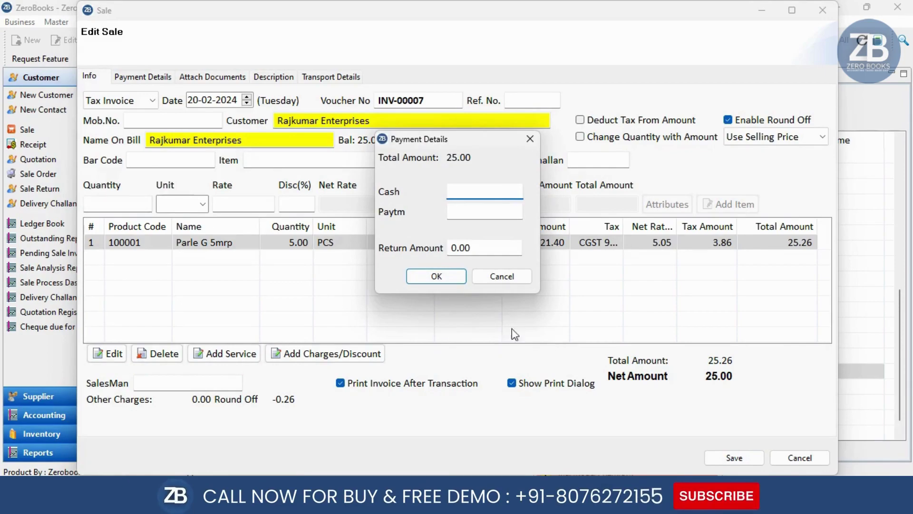
pyautogui.click(498, 211)
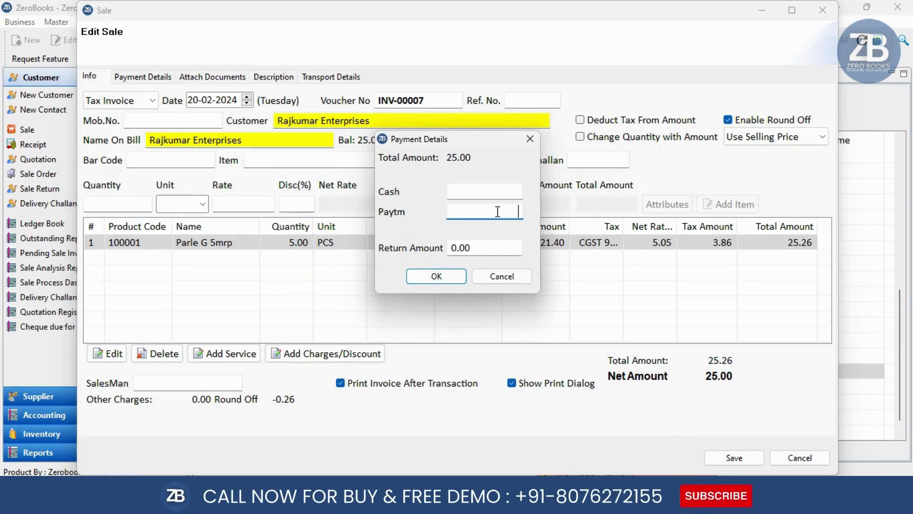
pyautogui.write('20')
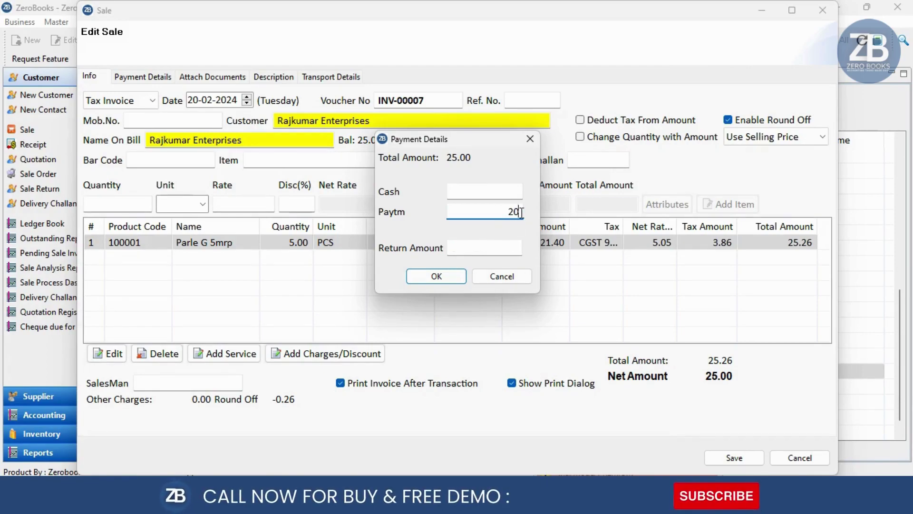
pyautogui.doubleClick(506, 211)
pyautogui.press('BackSpace')
# Step: Set the Cash payment to 50 and check the calculated return amount
pyautogui.click(510, 190)
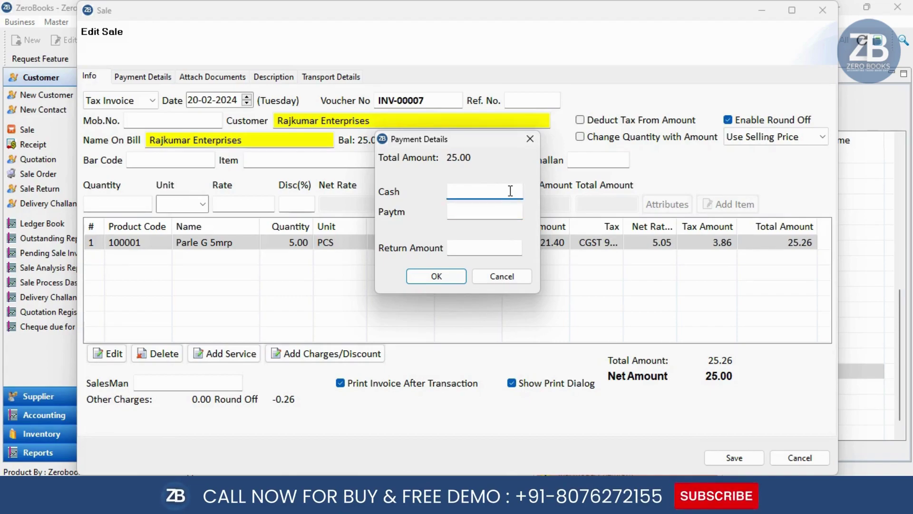
pyautogui.write('50')
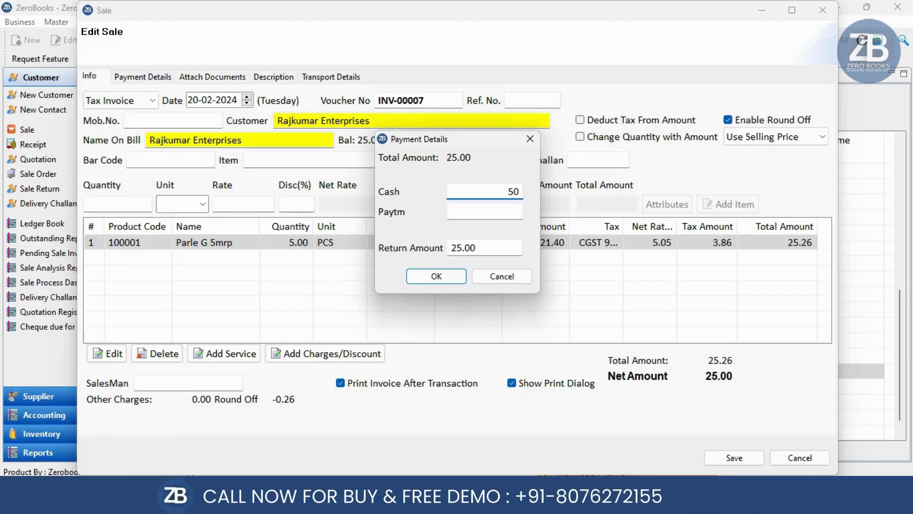
pyautogui.click(486, 245)
pyautogui.click(482, 246)
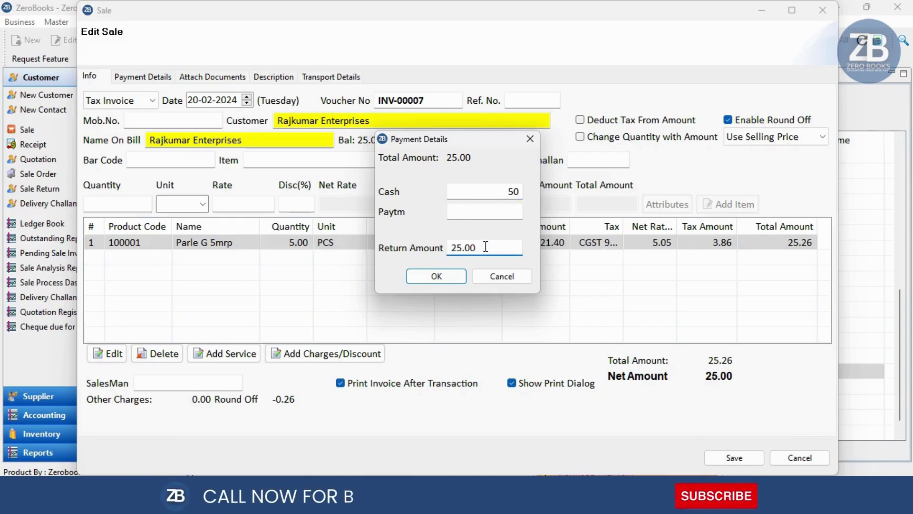
pyautogui.click(513, 188)
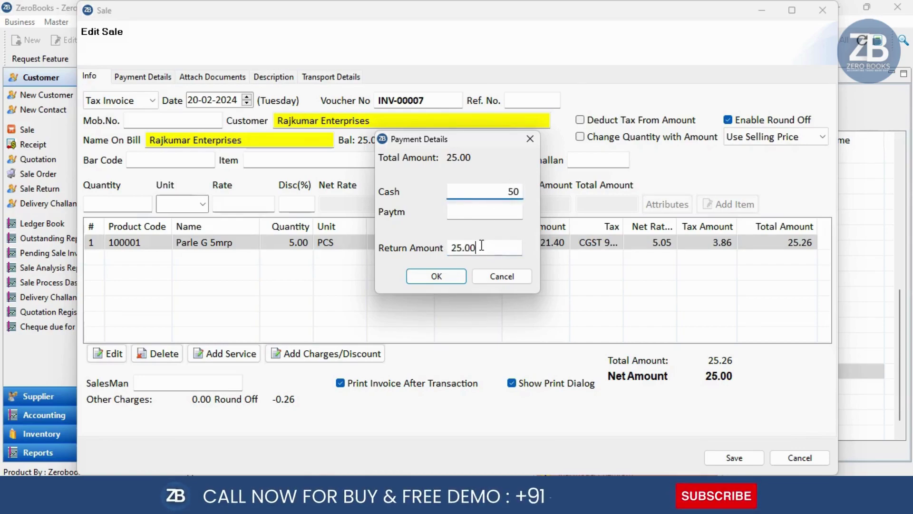
pyautogui.click(478, 247)
pyautogui.press('End')
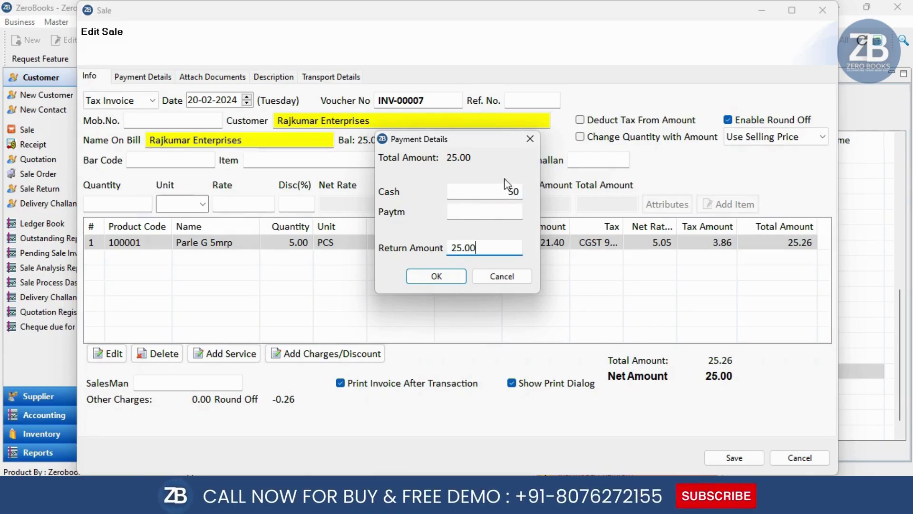
# Step: Confirm the payment details and open the bill preview with the Original Copy in A4 - Format 1
pyautogui.click(434, 277)
pyautogui.click(411, 183)
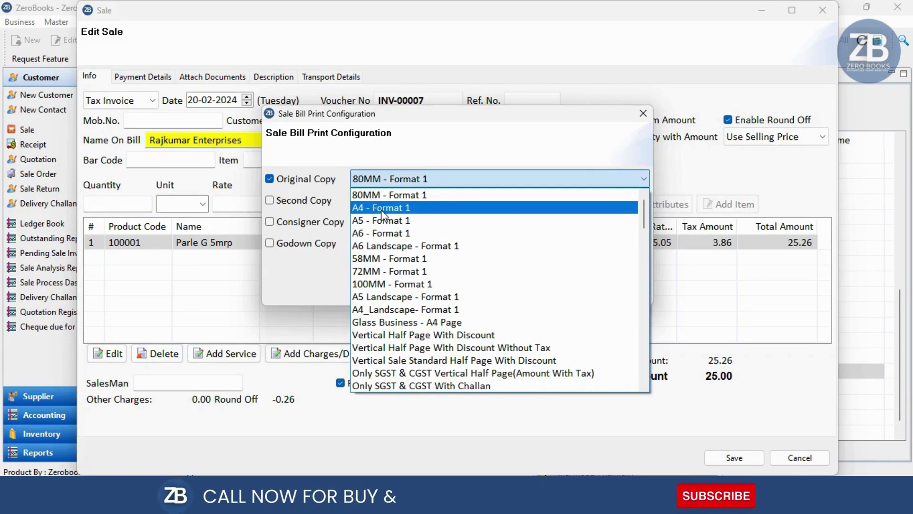
pyautogui.click(394, 207)
pyautogui.click(548, 288)
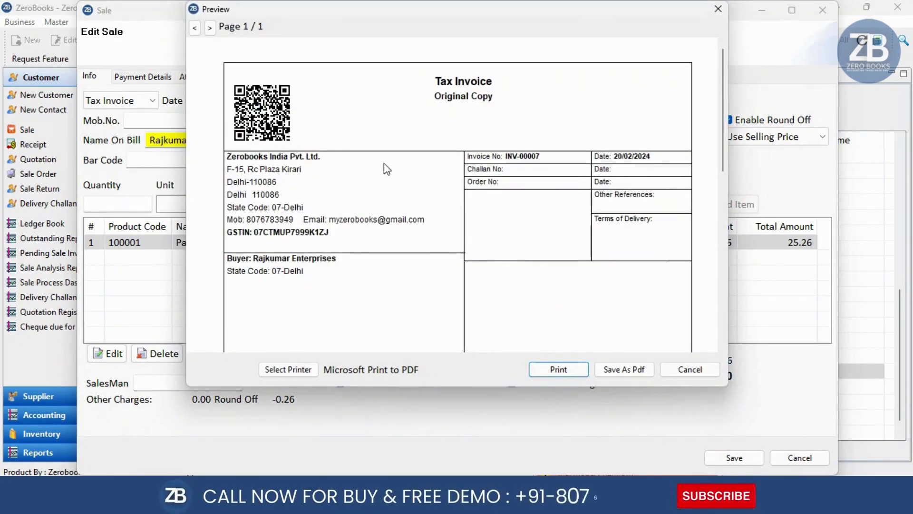
# Step: Look through the A4 tax invoice preview and close it without printing
pyautogui.moveTo(722, 97); pyautogui.dragTo(732, 48)
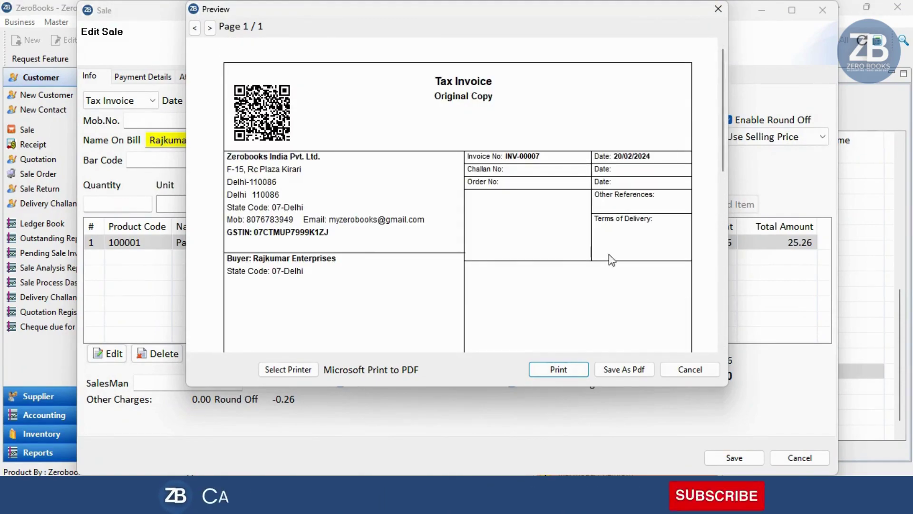
pyautogui.moveTo(724, 102); pyautogui.dragTo(705, 6)
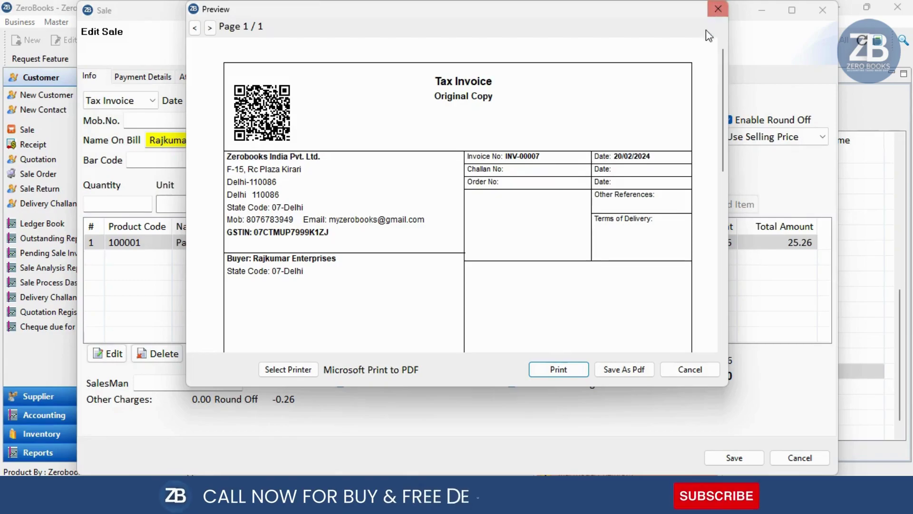
pyautogui.click(719, 9)
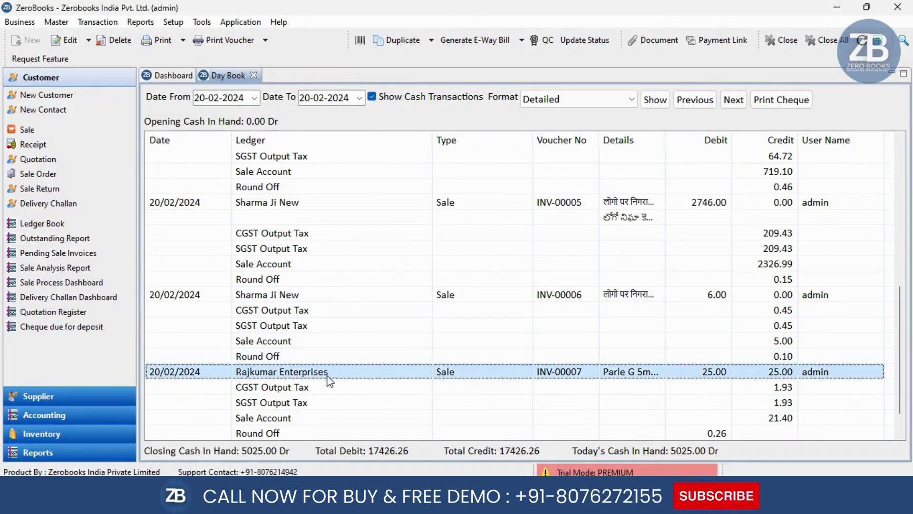
# Step: Preview the Rajkumar Enterprises sale voucher in the Challan & GST Rate & First Attribute format, look through it and close it without printing
pyautogui.click(199, 41)
pyautogui.click(405, 180)
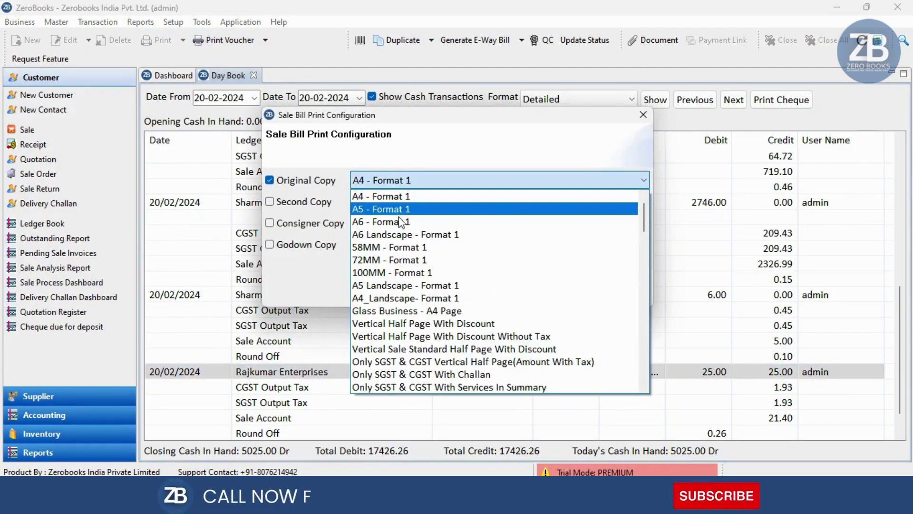
pyautogui.moveTo(646, 216); pyautogui.dragTo(659, 353)
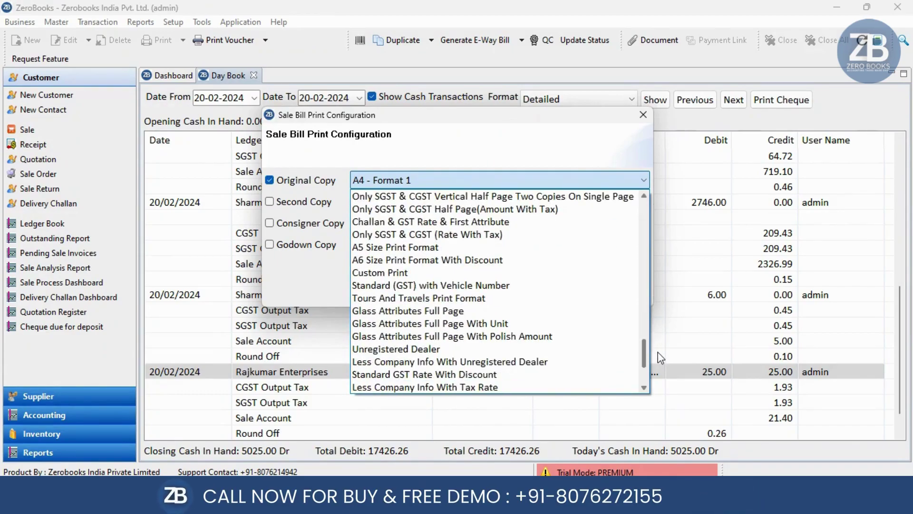
pyautogui.click(434, 221)
pyautogui.click(554, 291)
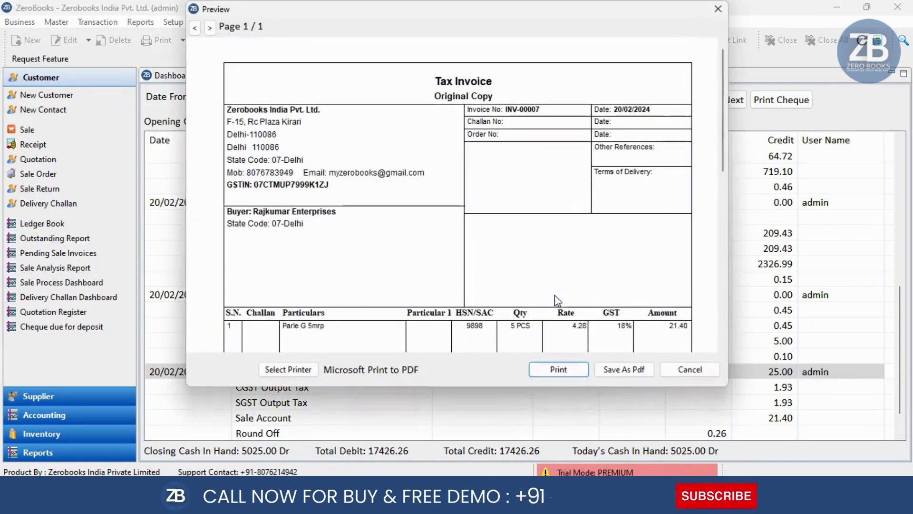
pyautogui.moveTo(721, 95)
pyautogui.mouseDown()
pyautogui.moveTo(735, 185)
pyautogui.moveTo(723, 257)
pyautogui.moveTo(738, 73)
pyautogui.mouseUp()
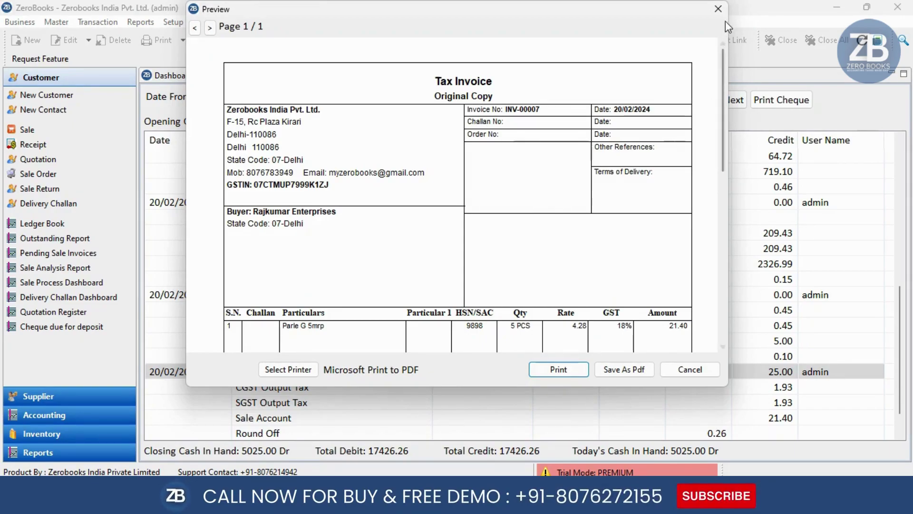
pyautogui.click(718, 9)
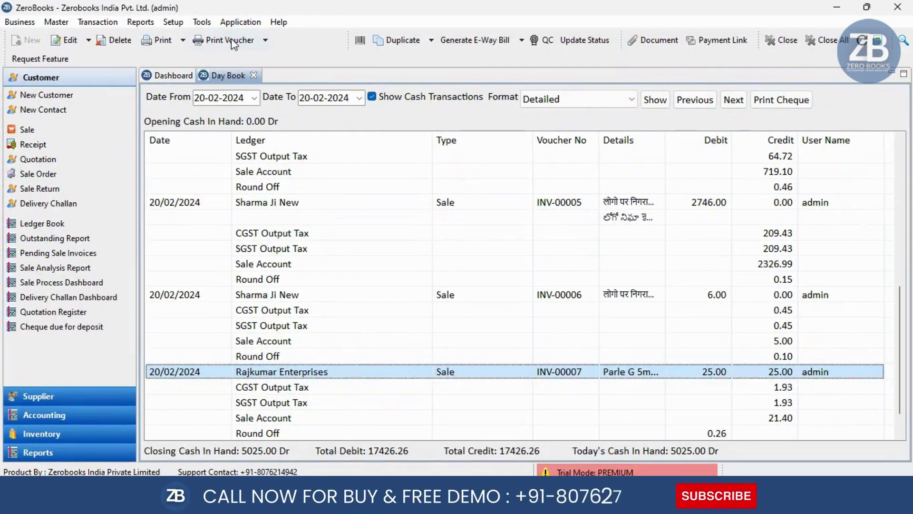
# Step: Preview the Rajkumar Enterprises voucher with the Original Copy in Half Page - Standard, examine the whole page and cancel printing
pyautogui.click(227, 85)
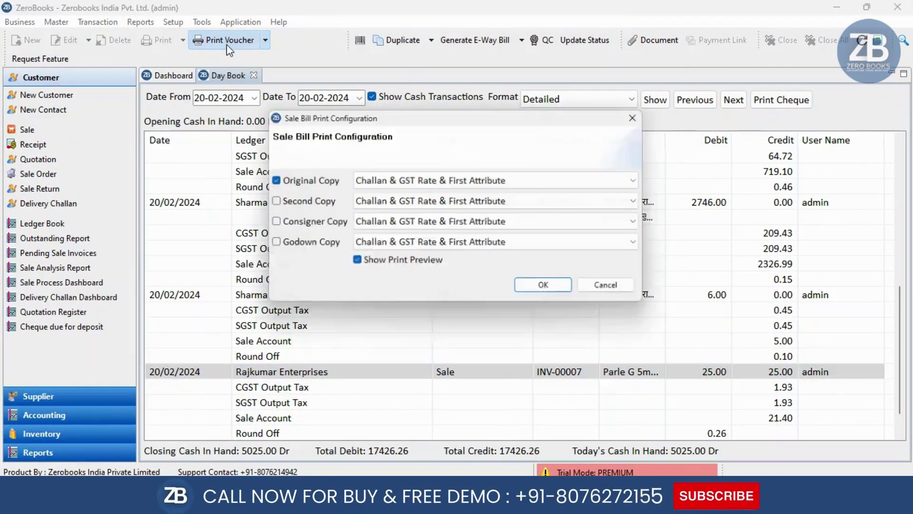
pyautogui.click(478, 180)
pyautogui.scroll(1, 455, 255)
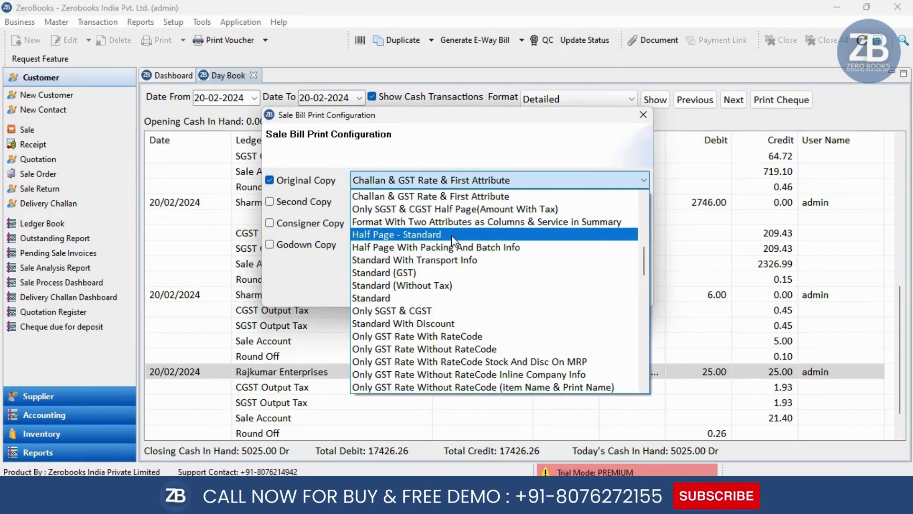
pyautogui.click(451, 235)
pyautogui.click(549, 290)
pyautogui.scroll(-2, 716, 238)
pyautogui.scroll(2, 742, 238)
pyautogui.scroll(-2, 736, 224)
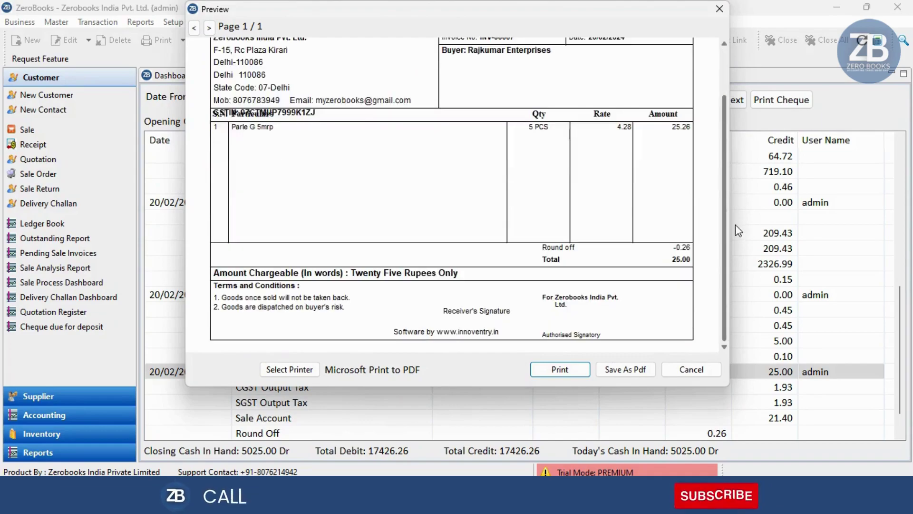
pyautogui.click(692, 369)
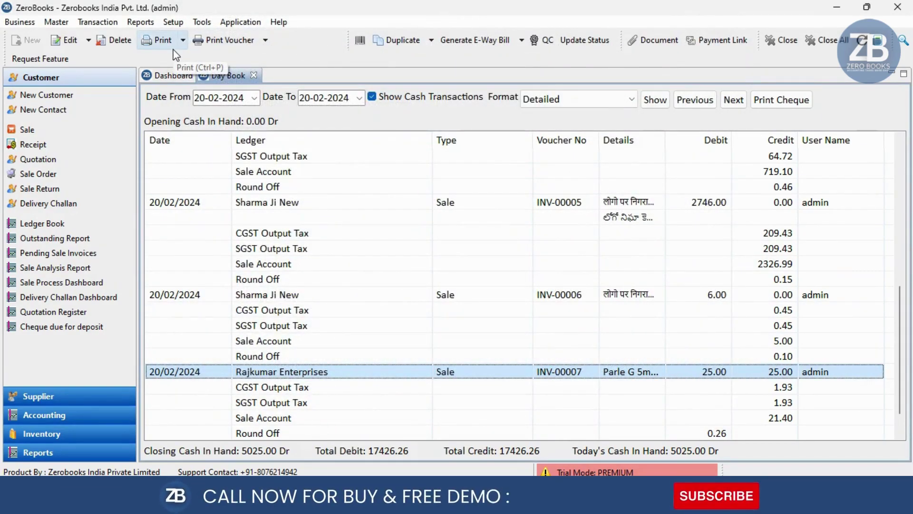